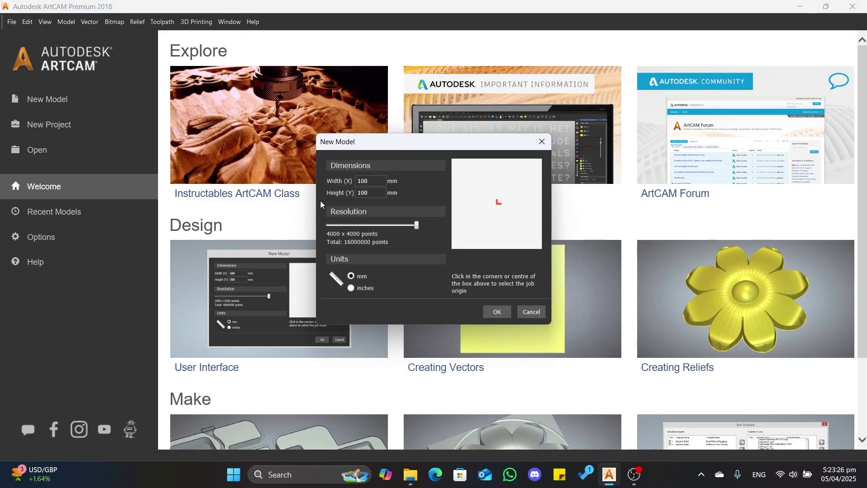
# - Create a new 100 x 100 mm model with a resolution of 4000 x 4000 points
pyautogui.click(497, 312)
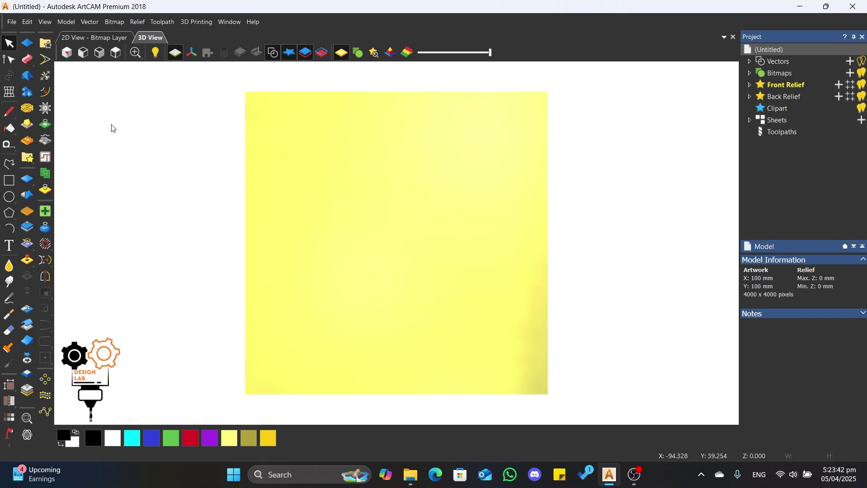
# - Review the settings of the Two Rail Sweep, Spin and Turn relief tools without applying any of them
pyautogui.click(27, 59)
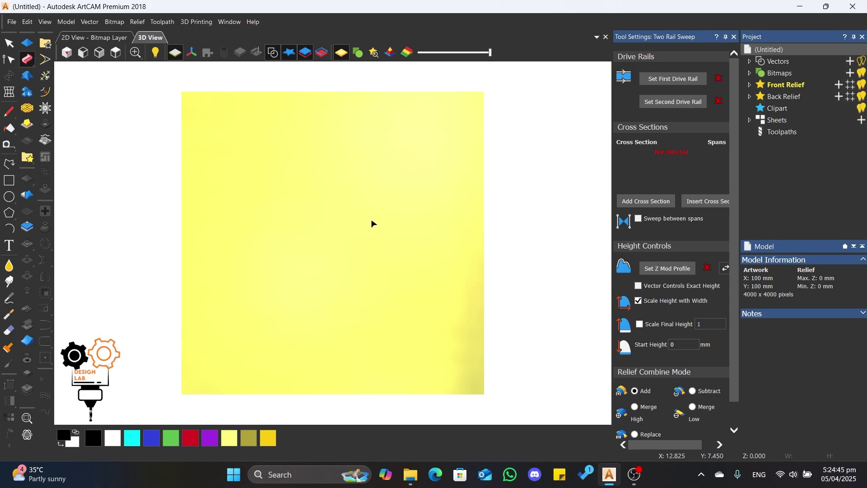
pyautogui.click(28, 67)
pyautogui.click(61, 60)
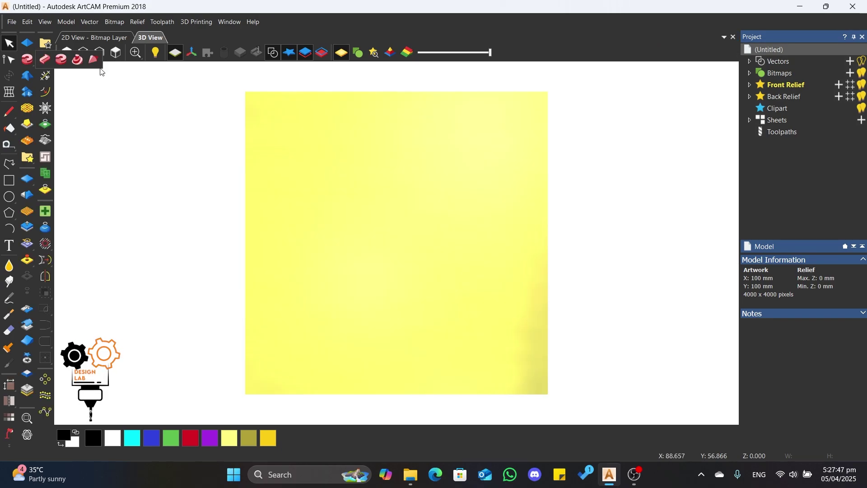
pyautogui.click(77, 60)
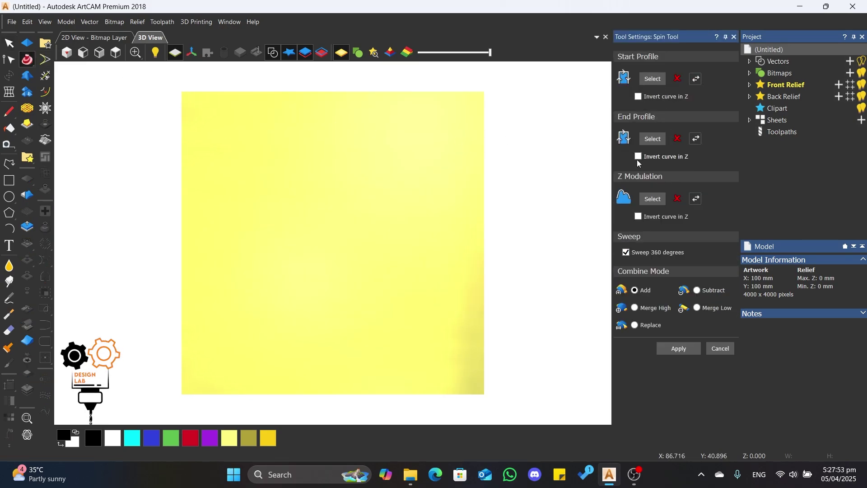
pyautogui.click(27, 59)
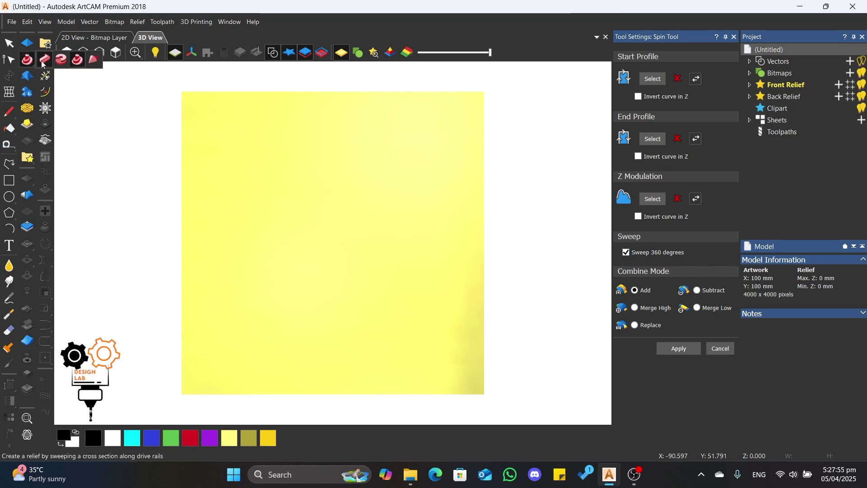
pyautogui.click(94, 60)
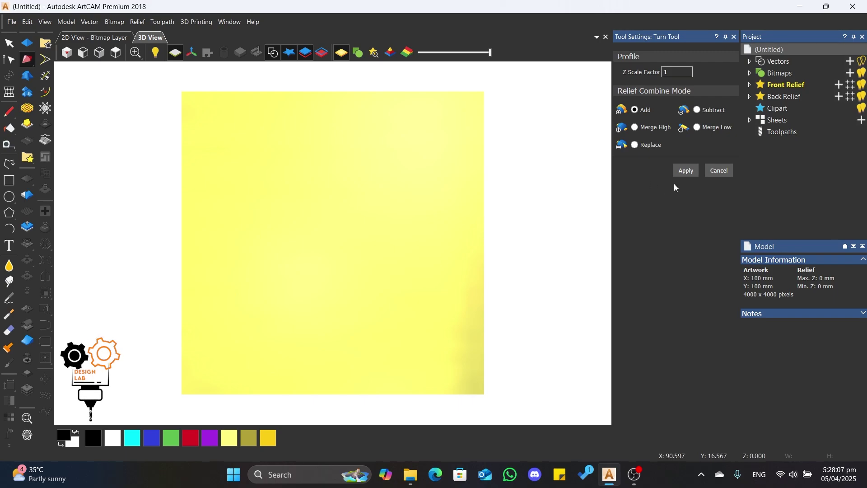
pyautogui.click(719, 170)
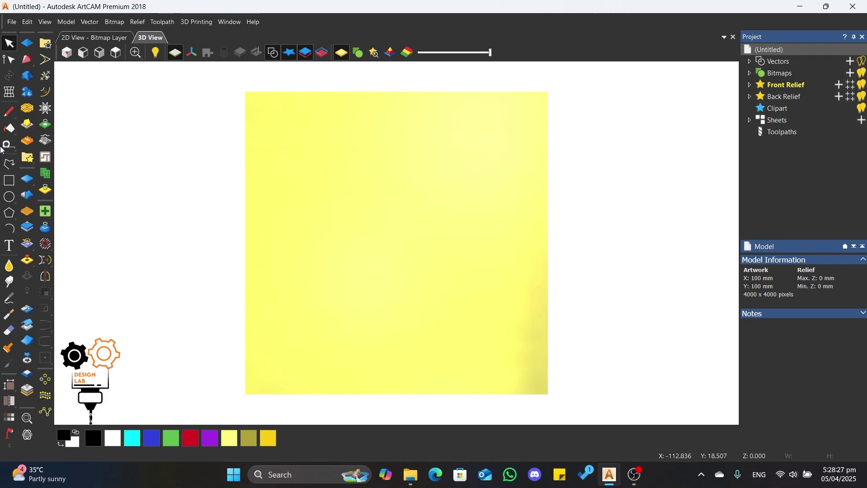
# - Draw a rectangle about 8.5 mm wide and 83.9 mm high, and remove both short ends to leave two parallel vertical lines
pyautogui.click(10, 183)
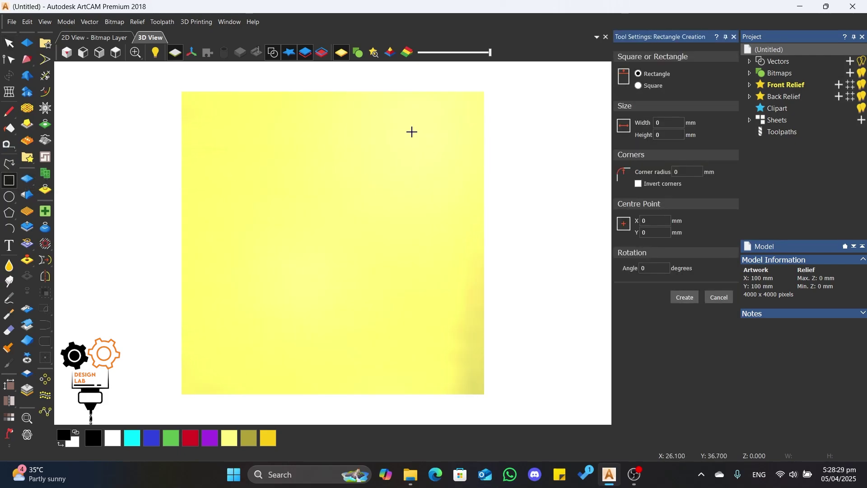
pyautogui.moveTo(395, 120); pyautogui.dragTo(369, 373)
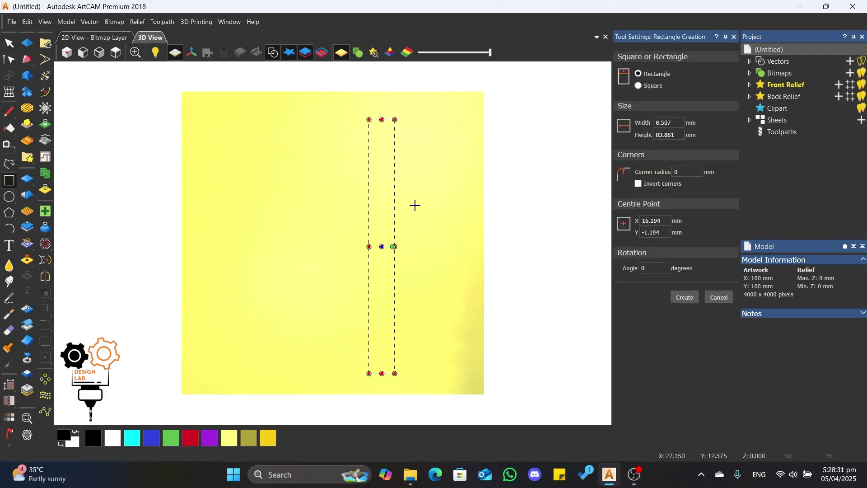
pyautogui.click(8, 59)
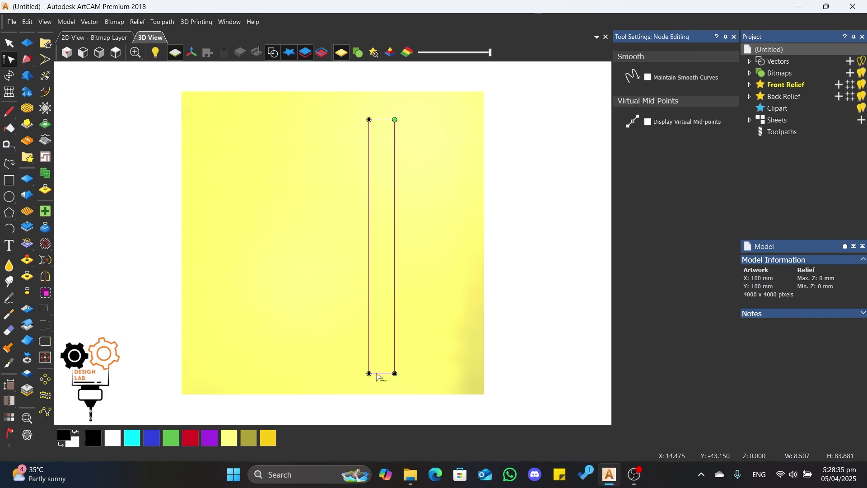
pyautogui.press('r')
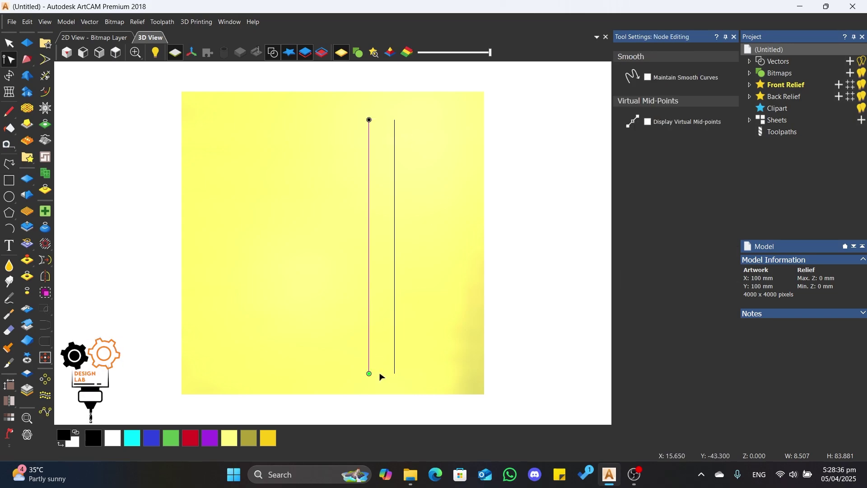
pyautogui.click(255, 211)
pyautogui.click(9, 43)
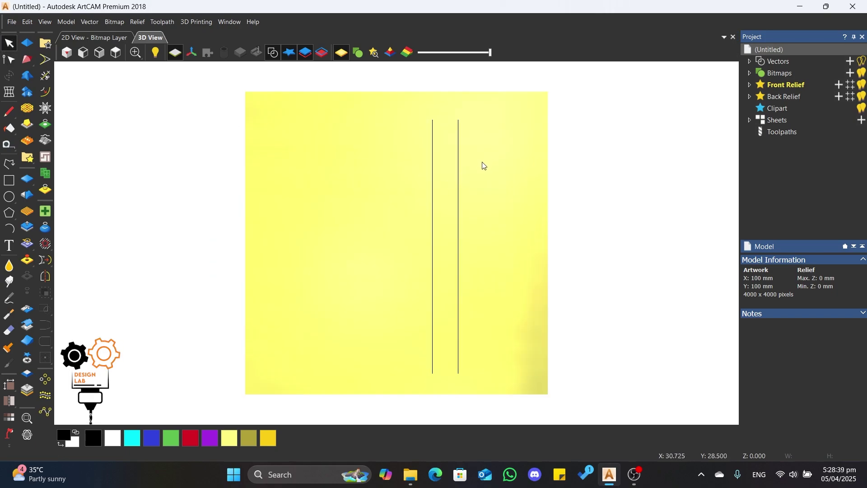
pyautogui.moveTo(481, 162); pyautogui.dragTo(404, 191)
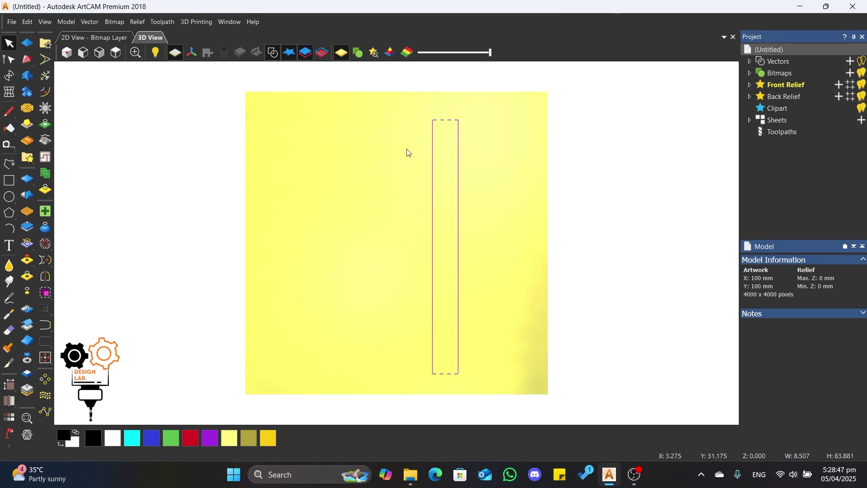
pyautogui.click(440, 154)
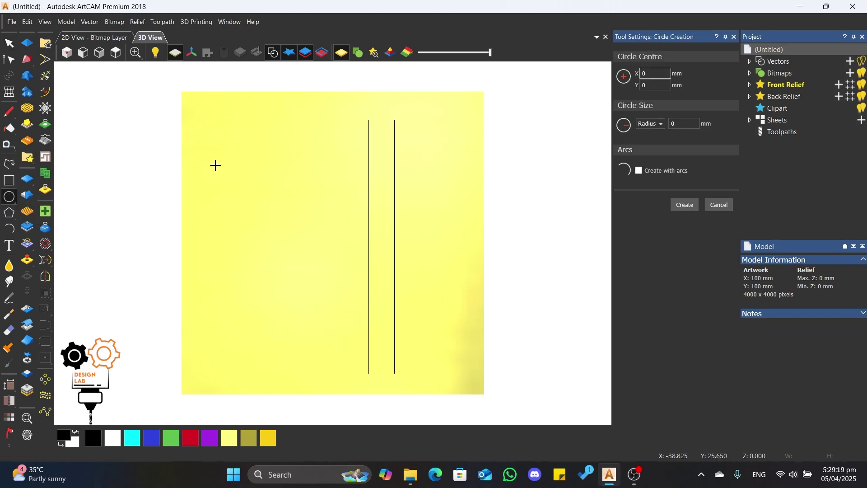
# - Draw a circle about 13.7 mm in diameter near the model's upper-left corner and remove its lower half to leave an arc
pyautogui.click(250, 149)
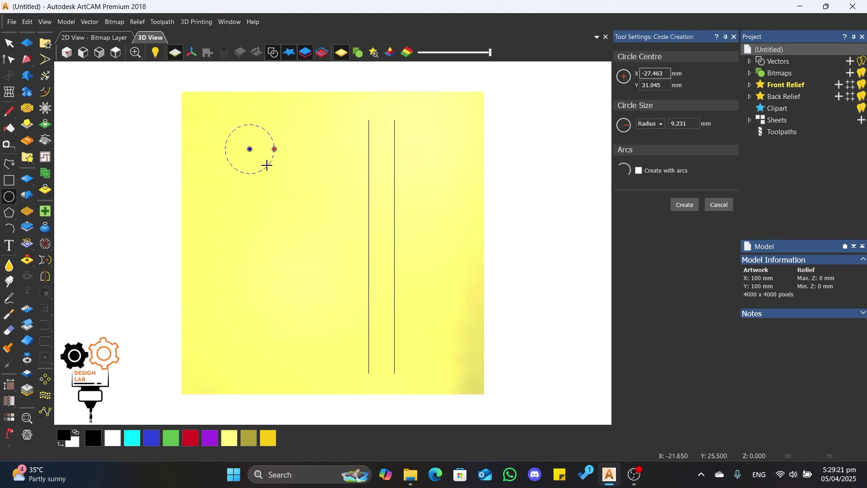
pyautogui.click(271, 149)
pyautogui.press('n')
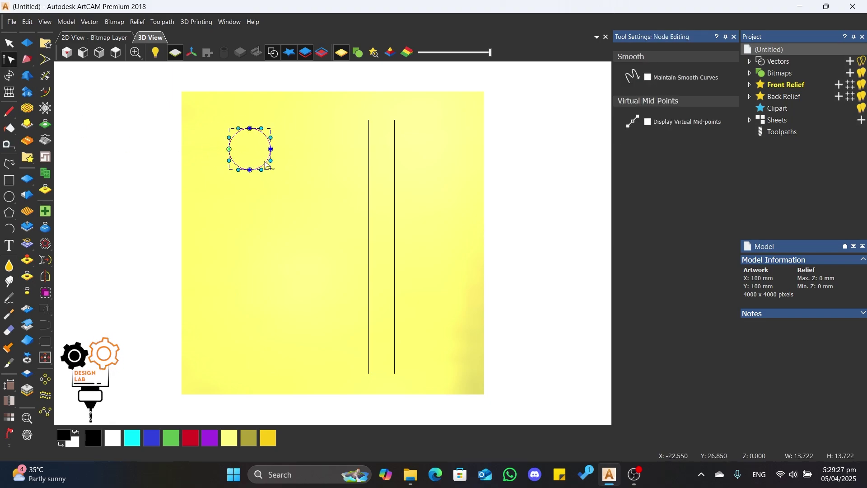
pyautogui.press('r')
pyautogui.press('r')
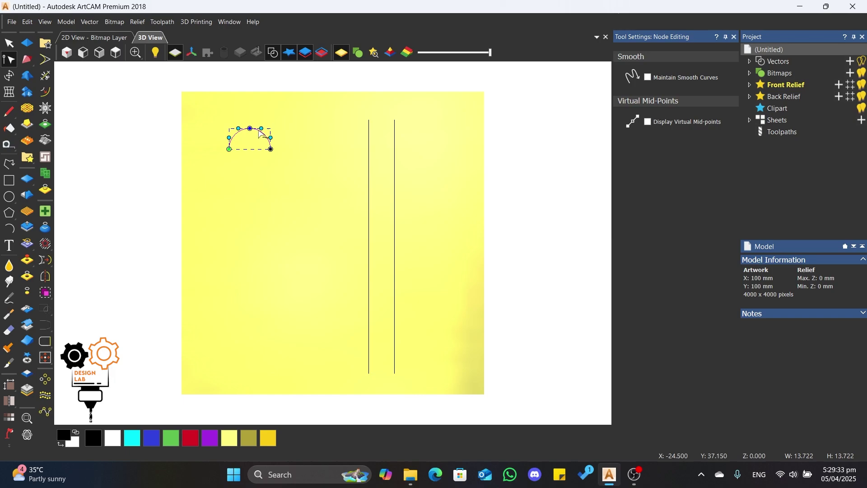
pyautogui.click(9, 43)
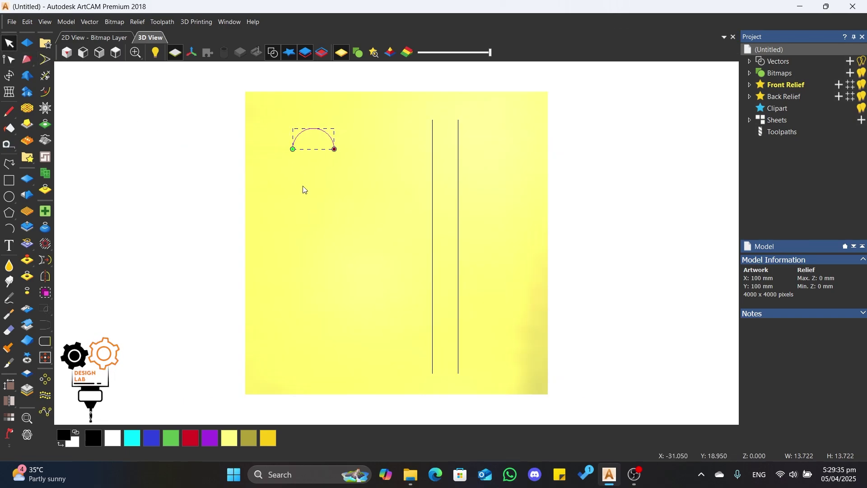
# - Create a Two Rail Sweep with the two vertical lines as drive rails and the arc as cross section, reversing the second rail
pyautogui.moveTo(475, 172); pyautogui.dragTo(384, 199)
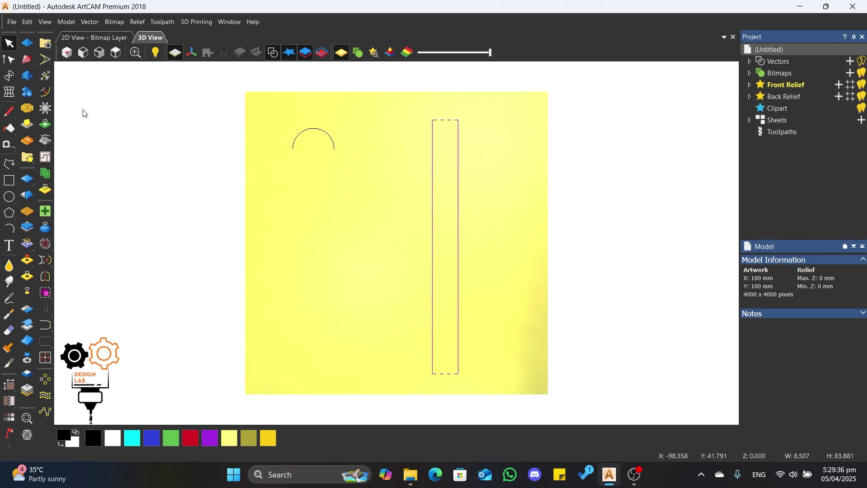
pyautogui.click(27, 59)
pyautogui.click(45, 61)
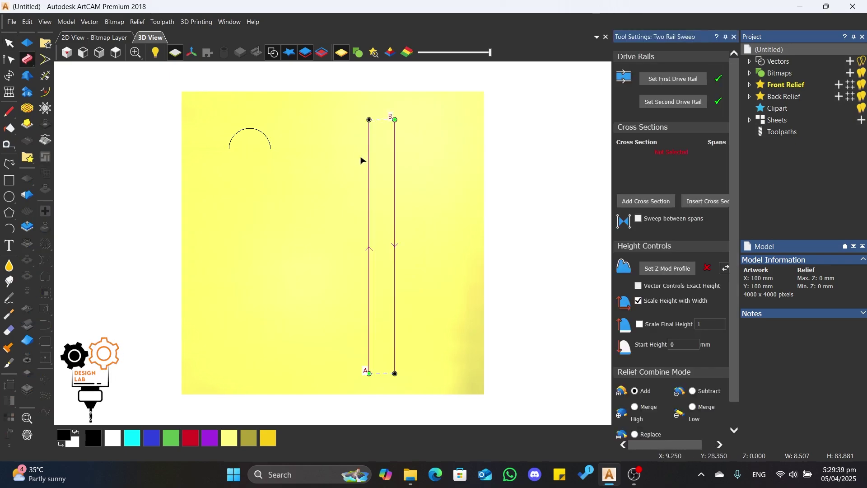
pyautogui.click(247, 134)
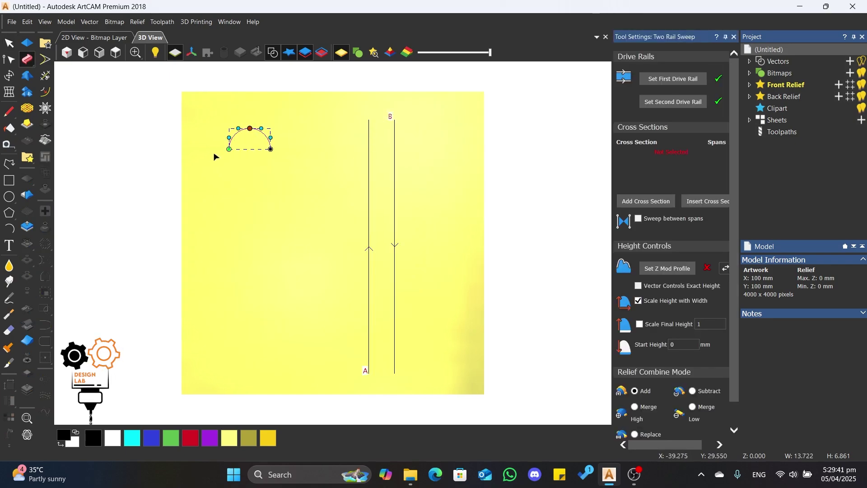
pyautogui.click(650, 200)
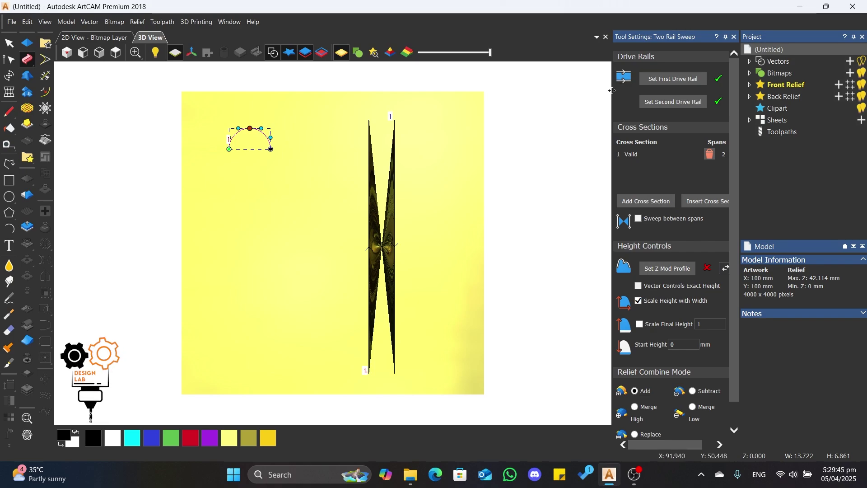
pyautogui.moveTo(612, 90); pyautogui.dragTo(555, 91)
pyautogui.click(681, 103)
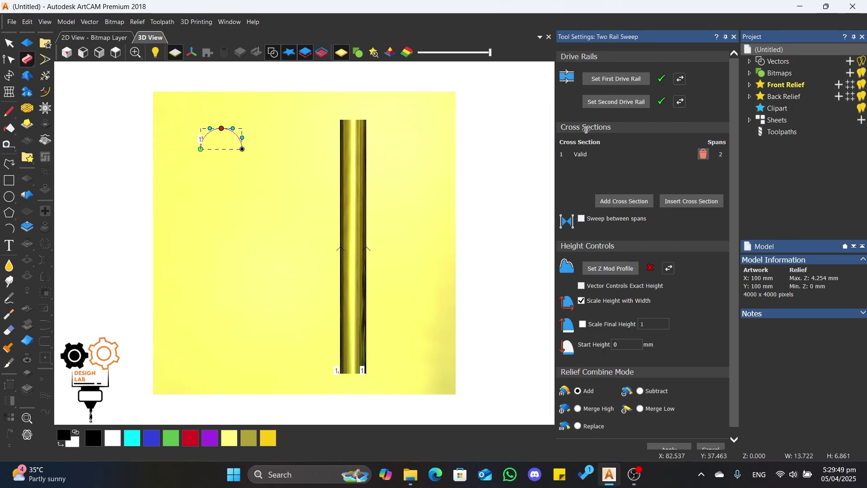
pyautogui.moveTo(585, 130)
pyautogui.mouseDown()
pyautogui.moveTo(619, 134)
pyautogui.moveTo(596, 140)
pyautogui.mouseUp()
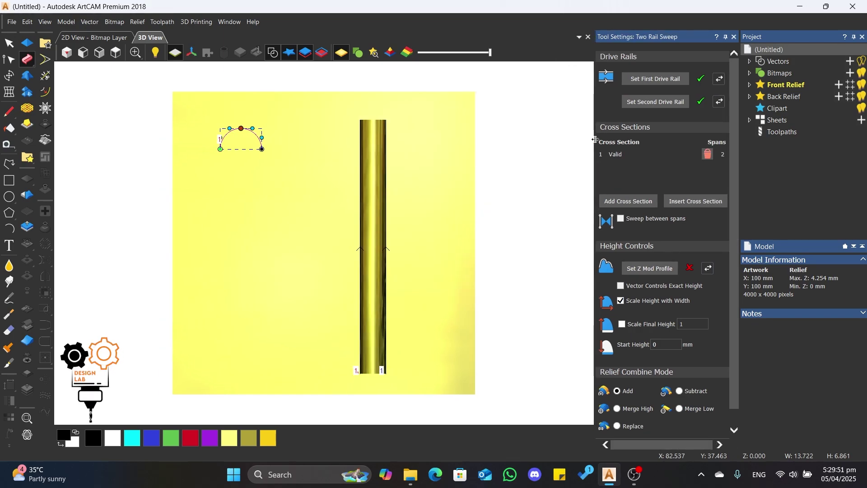
# - Examine the swept half-round relief and its cross-section arc close up and from several angles, and leave the sweep tool
pyautogui.scroll(3, 338, 302)
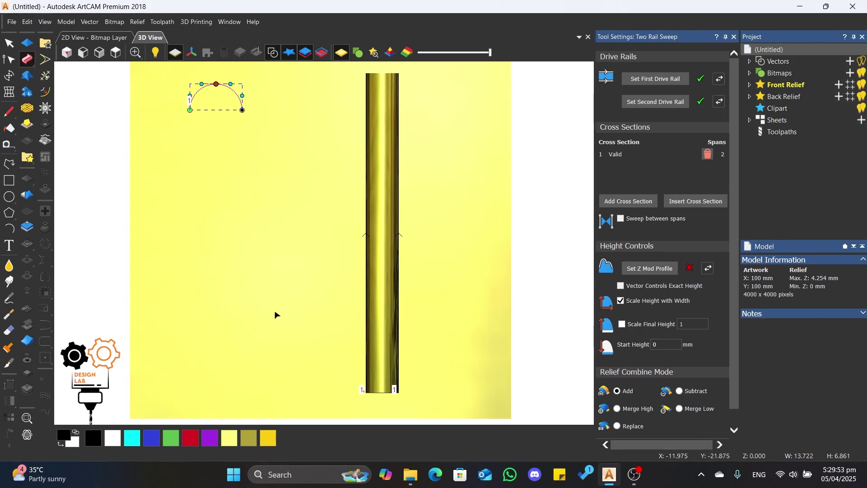
pyautogui.moveTo(276, 311); pyautogui.dragTo(235, 179)
pyautogui.moveTo(316, 293); pyautogui.dragTo(202, 182)
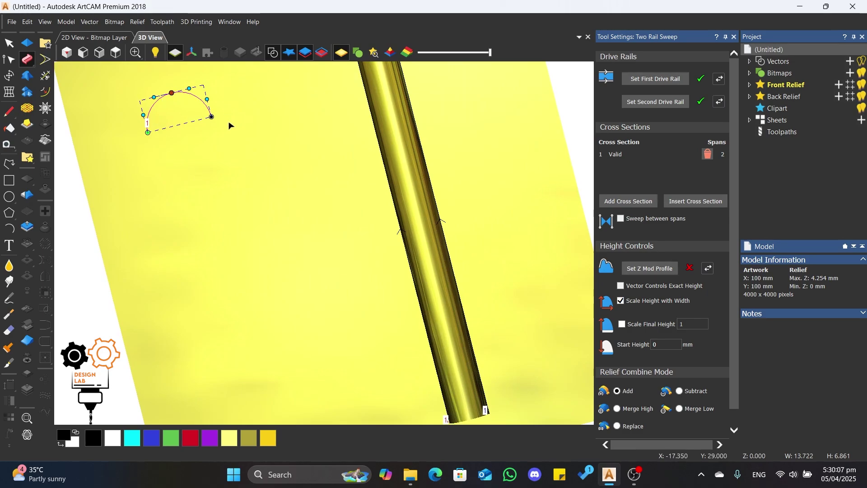
pyautogui.scroll(-4, 223, 139)
pyautogui.scroll(3, 348, 281)
pyautogui.moveTo(431, 324); pyautogui.dragTo(391, 133)
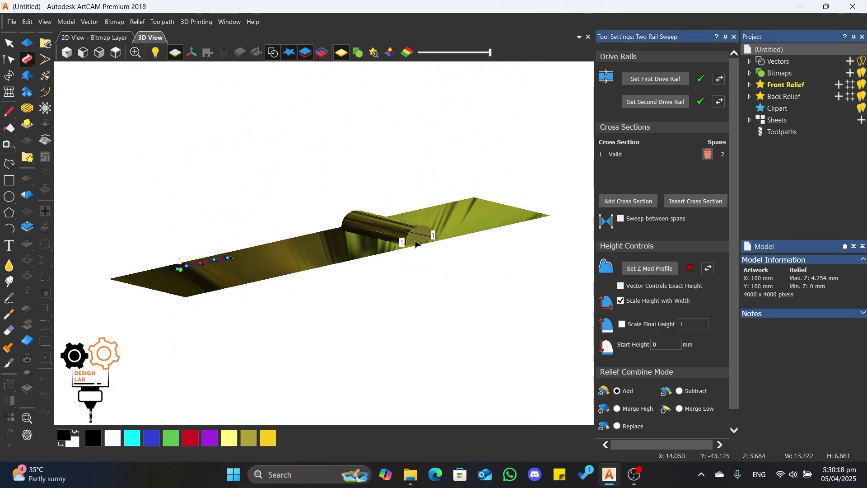
pyautogui.scroll(6, 416, 244)
pyautogui.moveTo(385, 249); pyautogui.dragTo(310, 263)
pyautogui.scroll(-10, 312, 275)
pyautogui.scroll(5, 269, 184)
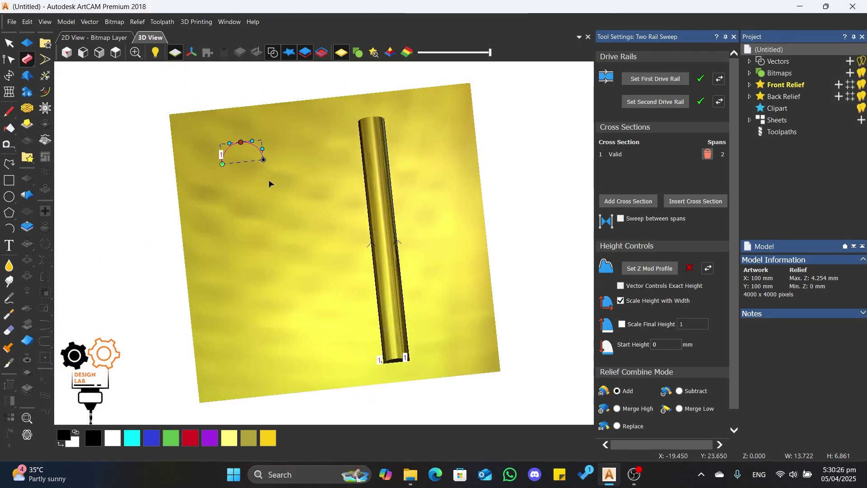
pyautogui.scroll(4, 235, 146)
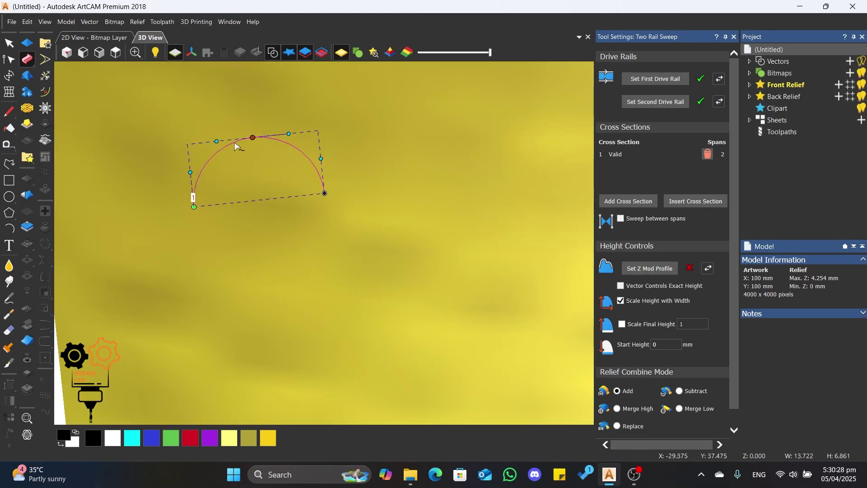
pyautogui.scroll(-5, 253, 188)
pyautogui.scroll(4, 310, 226)
pyautogui.scroll(-4, 306, 222)
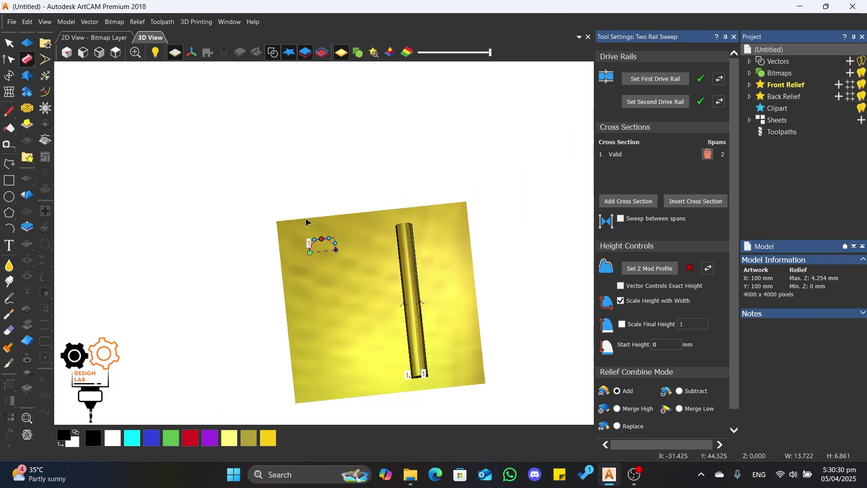
pyautogui.scroll(3, 427, 257)
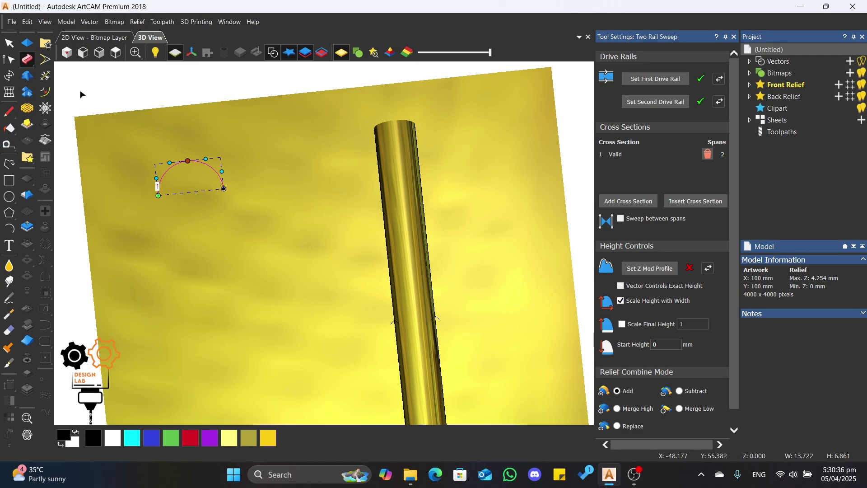
pyautogui.click(83, 52)
pyautogui.click(9, 44)
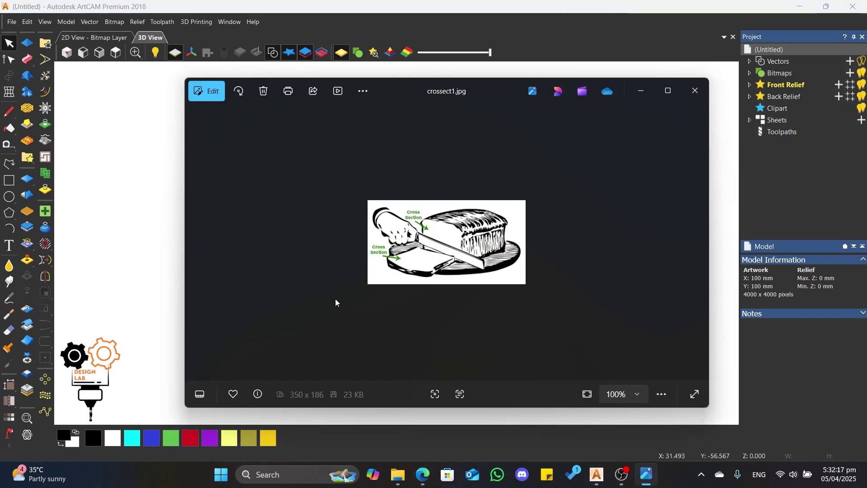
# - Inspect the sliced-bread illustration crossect1.jpg in the image viewer up close to see its labelled cross sections
pyautogui.scroll(3, 430, 244)
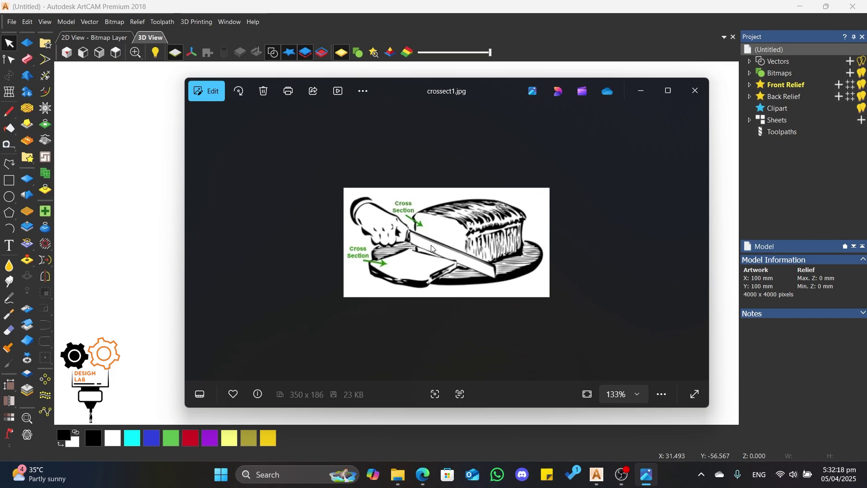
pyautogui.scroll(2, 407, 243)
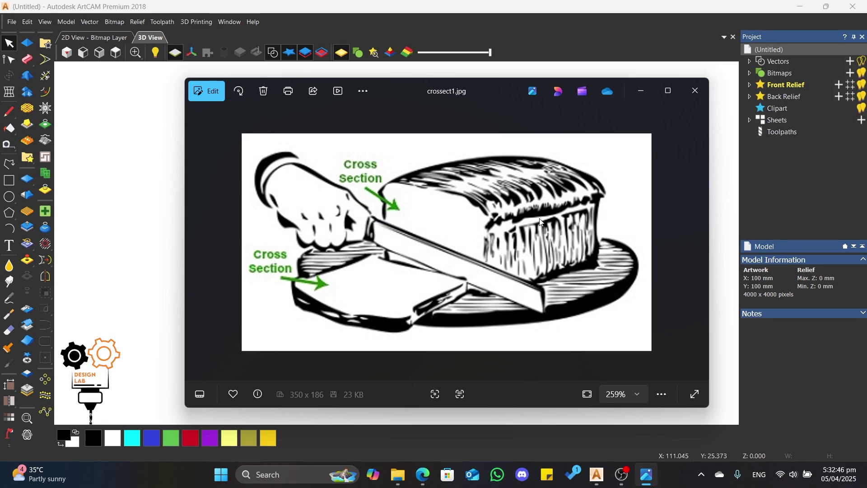
pyautogui.scroll(-5, 373, 287)
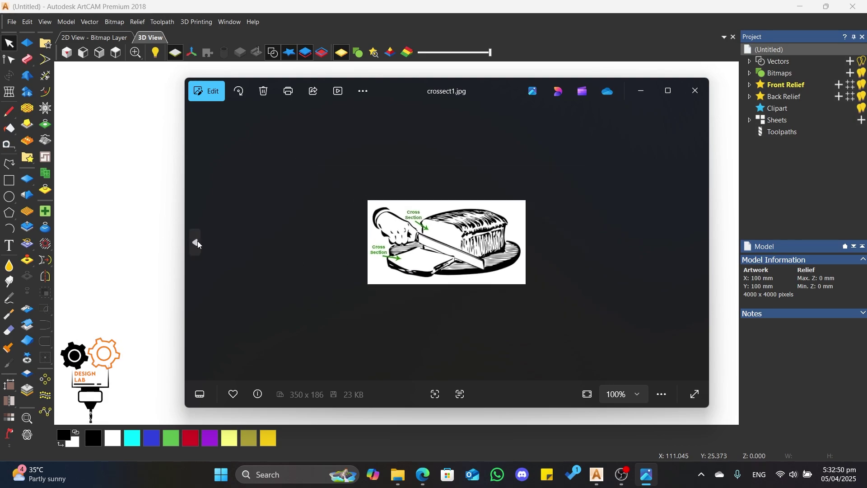
# - Inspect the triangular prism illustration small.png up close to see its labelled cross section, and return to the ArtCAM model
pyautogui.click(198, 242)
pyautogui.scroll(5, 425, 240)
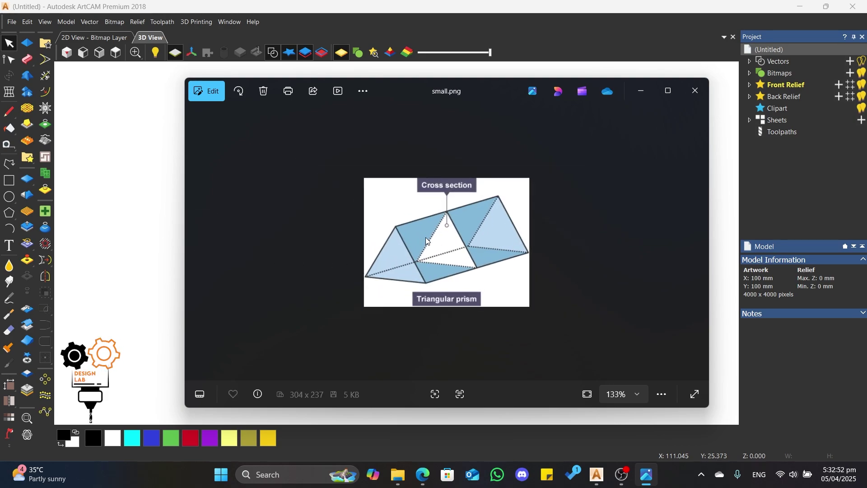
pyautogui.scroll(1, 424, 248)
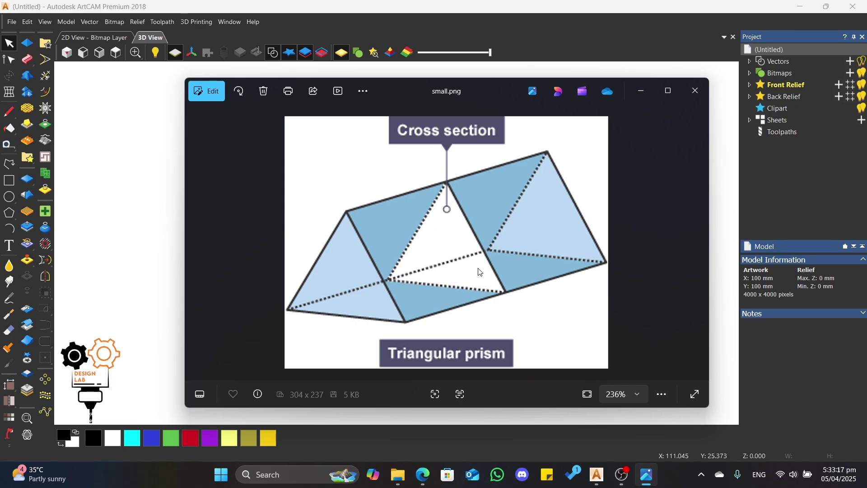
pyautogui.click(639, 92)
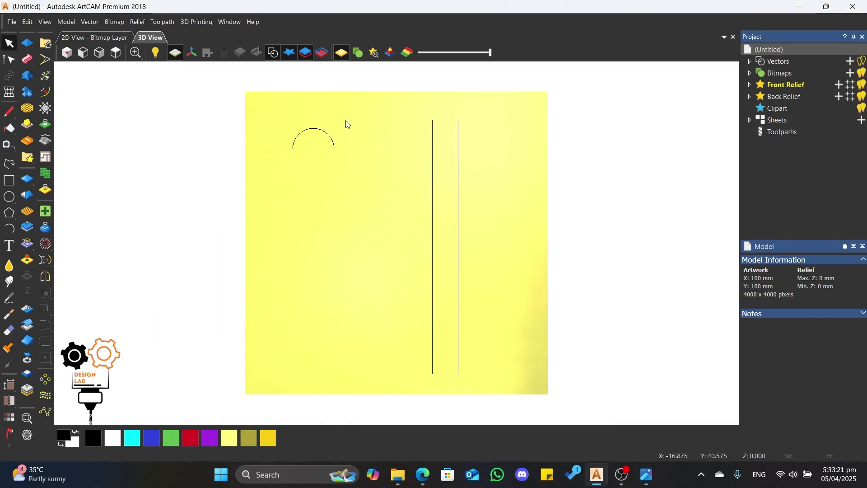
pyautogui.moveTo(347, 113); pyautogui.dragTo(274, 177)
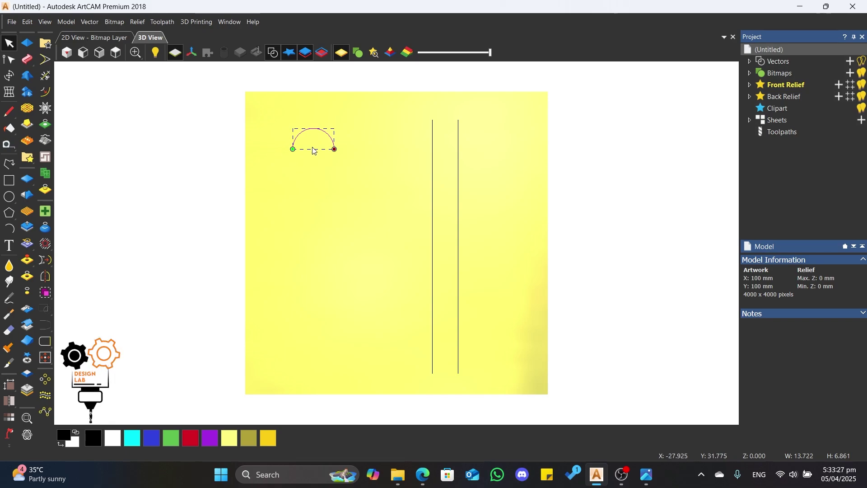
pyautogui.click(8, 180)
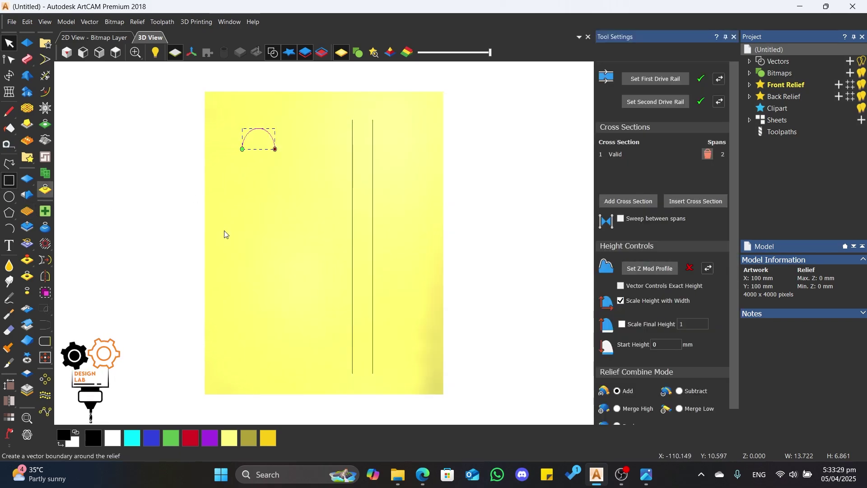
pyautogui.click(8, 42)
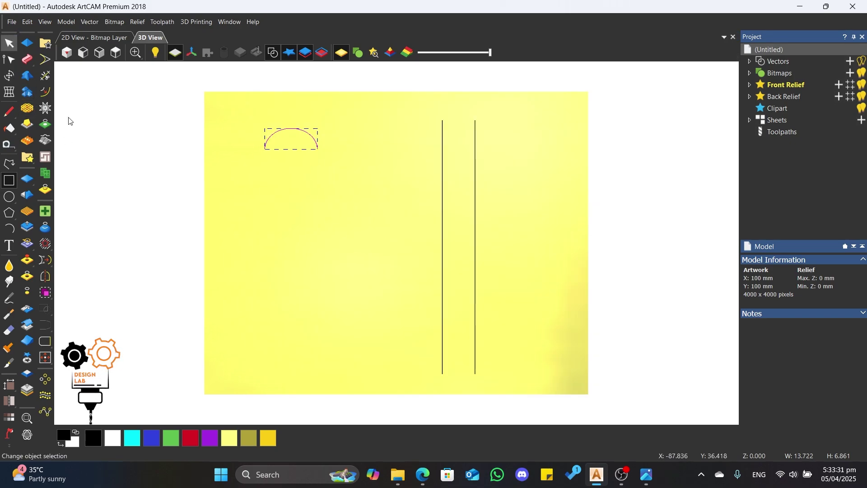
pyautogui.click(302, 185)
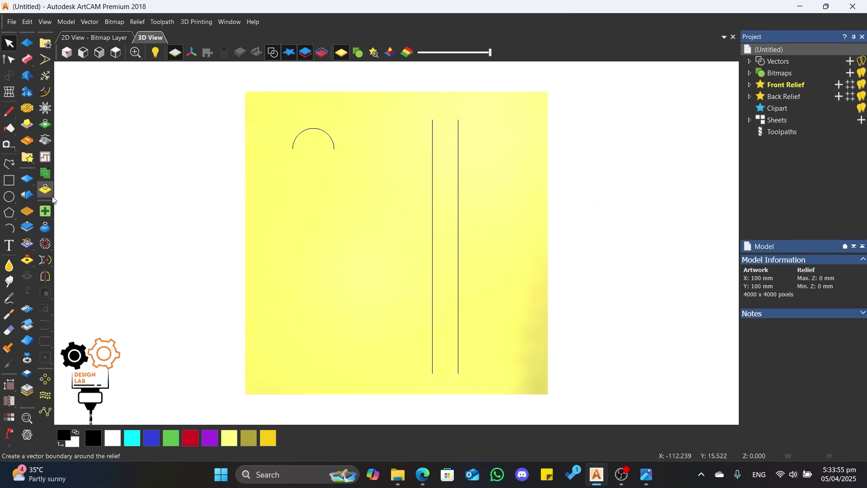
pyautogui.click(9, 180)
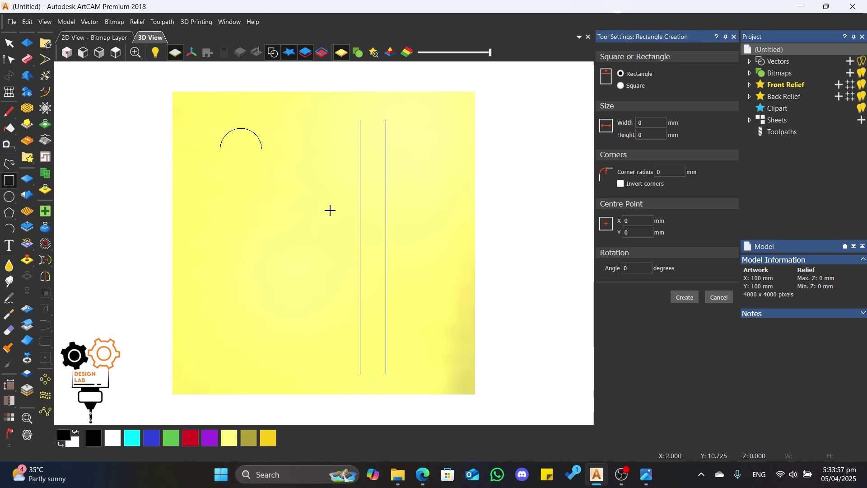
pyautogui.scroll(2, 141, 213)
pyautogui.scroll(-1, 311, 207)
pyautogui.scroll(1, 213, 248)
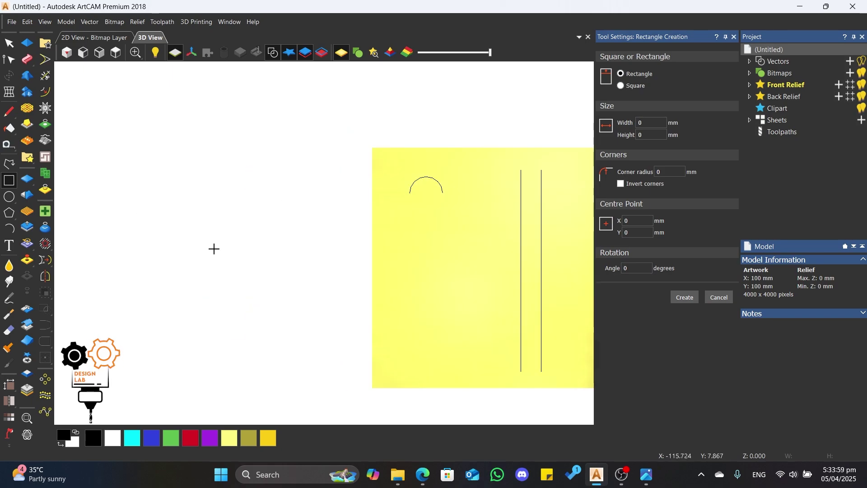
# - Draw a line about 43 mm tall below the arc and bend it with an added node into a leaf edge with a stem
pyautogui.click(8, 163)
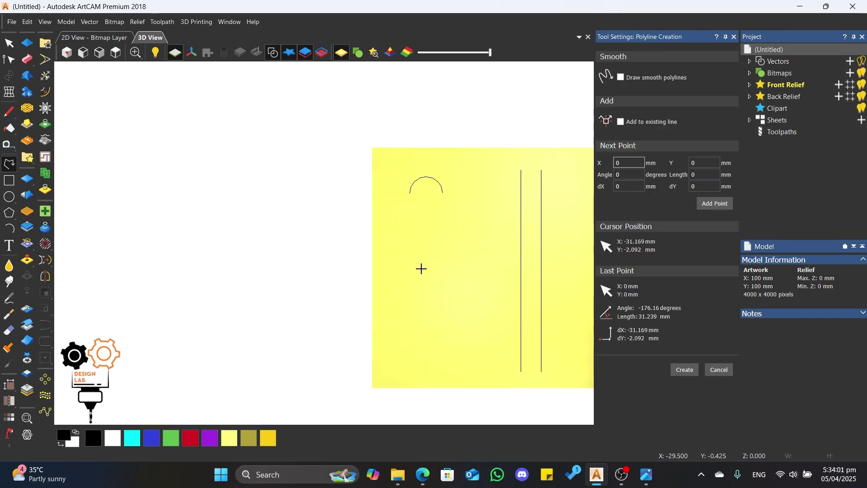
pyautogui.scroll(1, 436, 278)
pyautogui.scroll(2, 403, 276)
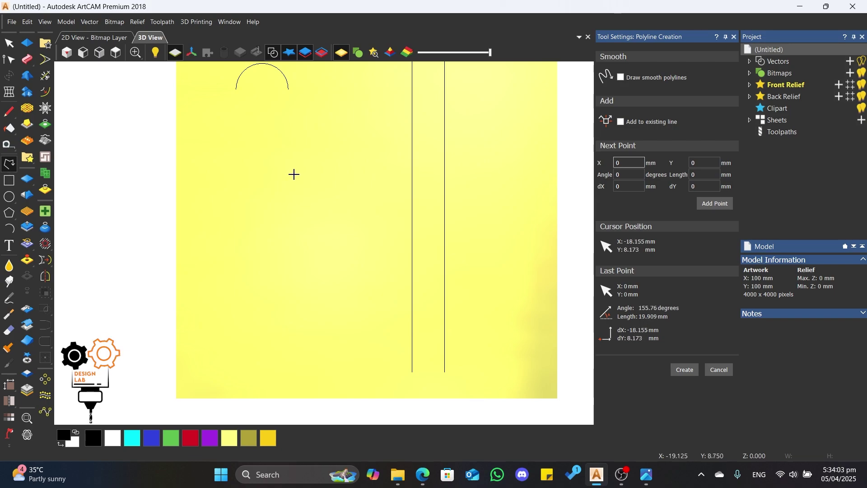
pyautogui.click(282, 144)
pyautogui.click(312, 306)
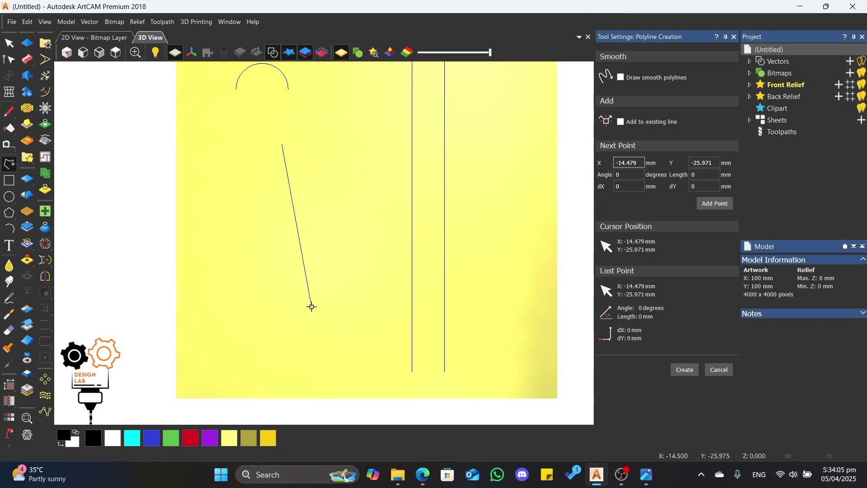
pyautogui.rightClick(311, 306)
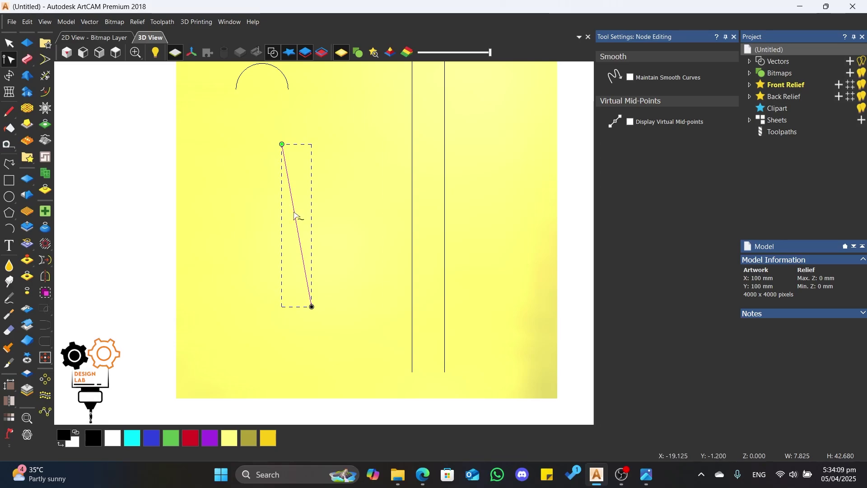
pyautogui.press('a')
pyautogui.moveTo(378, 210); pyautogui.dragTo(314, 274)
# - Draw a second line about 41.6 mm tall from the leaf edge's upper end to beside its stem, with a node inserted near its lower end
pyautogui.click(9, 164)
pyautogui.click(282, 145)
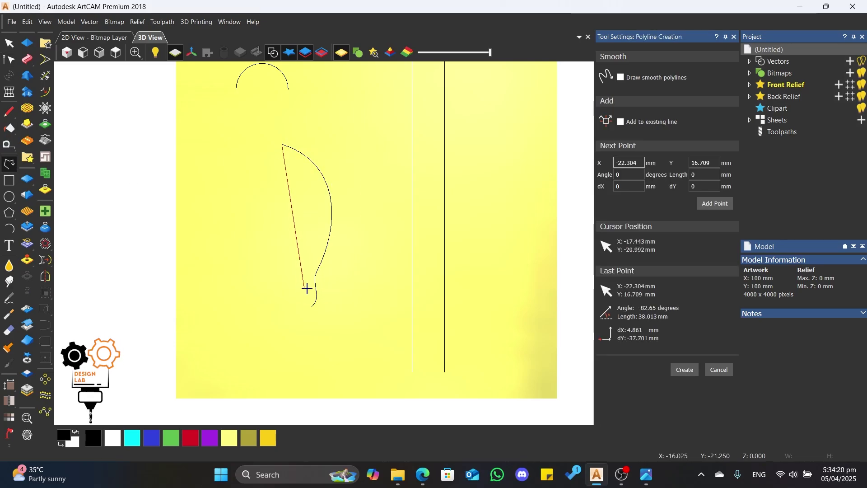
pyautogui.click(304, 303)
pyautogui.press('n')
pyautogui.press('i')
pyautogui.moveTo(302, 282); pyautogui.dragTo(308, 279)
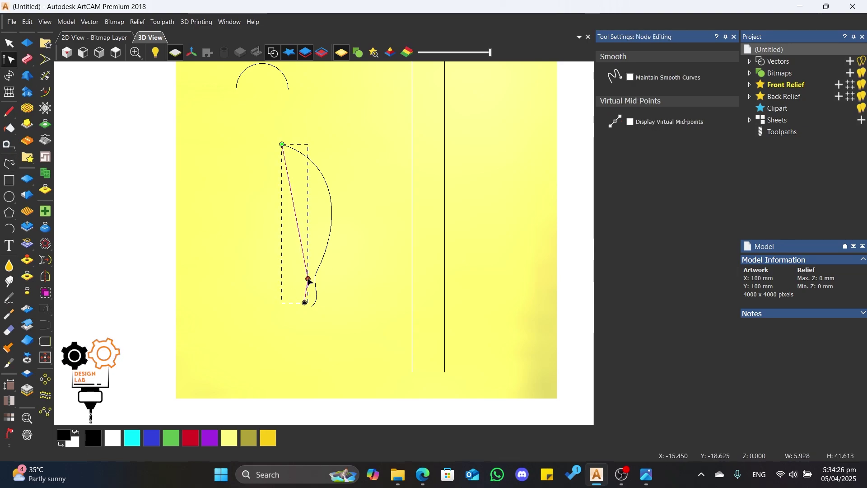
# - Convert the second line to smooth curves and bend it outward to form the leaf's opposite edge and stem
pyautogui.press('s')
pyautogui.moveTo(290, 189); pyautogui.dragTo(227, 215)
pyautogui.moveTo(306, 294); pyautogui.dragTo(309, 295)
pyautogui.scroll(3, 294, 257)
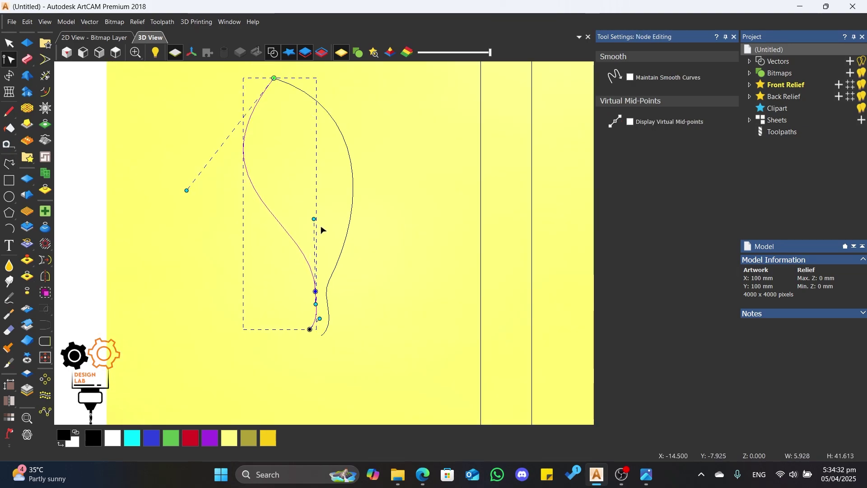
pyautogui.moveTo(315, 219); pyautogui.dragTo(304, 262)
pyautogui.moveTo(187, 190); pyautogui.dragTo(191, 210)
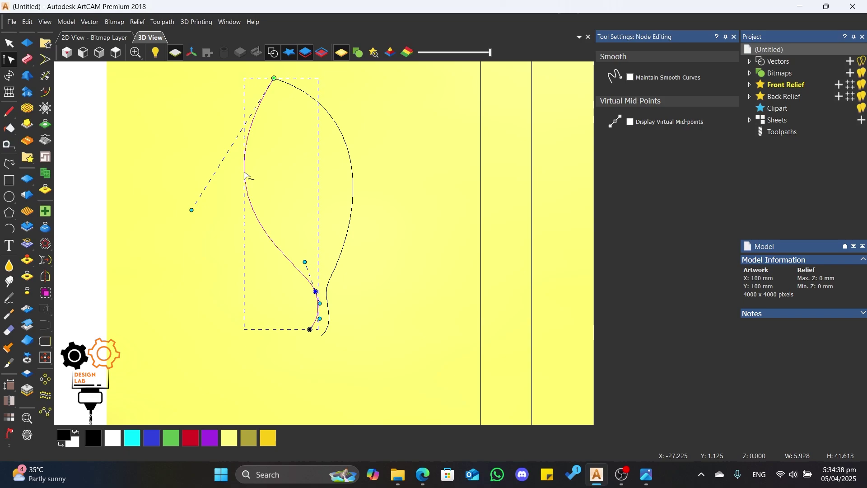
# - Add a node near the leaf's tip and adjust the nodes and curve handles of both edges for a pointed tip and fuller outline
pyautogui.press('i')
pyautogui.moveTo(250, 115); pyautogui.dragTo(266, 124)
pyautogui.moveTo(274, 78); pyautogui.dragTo(259, 77)
pyautogui.moveTo(253, 123); pyautogui.dragTo(268, 107)
pyautogui.moveTo(243, 147); pyautogui.dragTo(242, 135)
pyautogui.moveTo(300, 77); pyautogui.dragTo(282, 102)
pyautogui.moveTo(273, 78); pyautogui.dragTo(259, 78)
pyautogui.moveTo(351, 107); pyautogui.dragTo(372, 84)
pyautogui.moveTo(368, 204); pyautogui.dragTo(372, 215)
pyautogui.click(227, 222)
pyautogui.scroll(-2, 226, 222)
pyautogui.scroll(1, 226, 221)
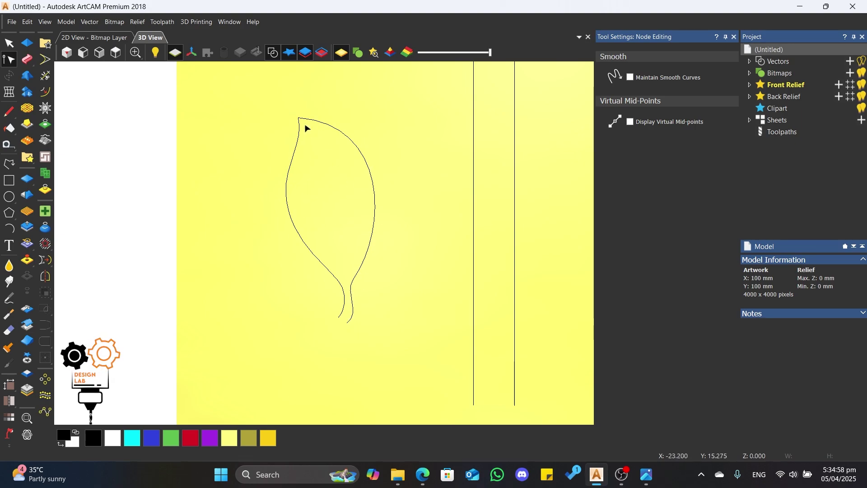
# - Draw a rectangle about 20 mm wide and 6.6 mm high in the blank area to the left of the relief
pyautogui.click(9, 43)
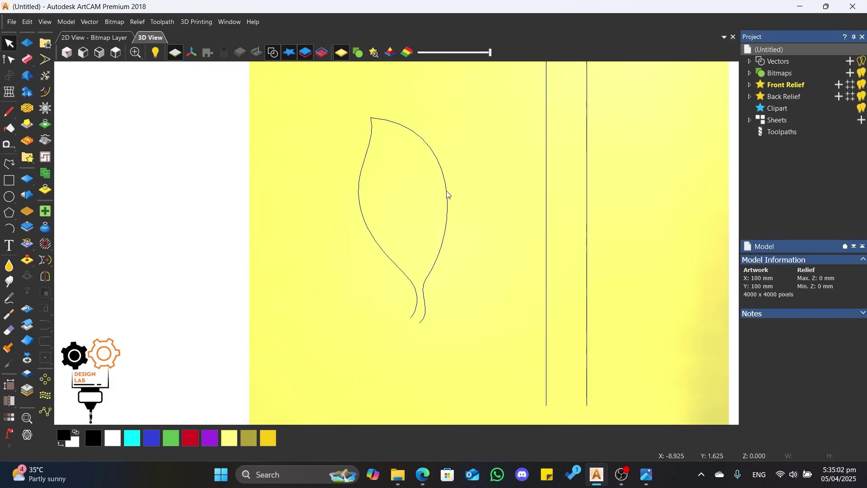
pyautogui.click(9, 180)
pyautogui.scroll(-2, 343, 232)
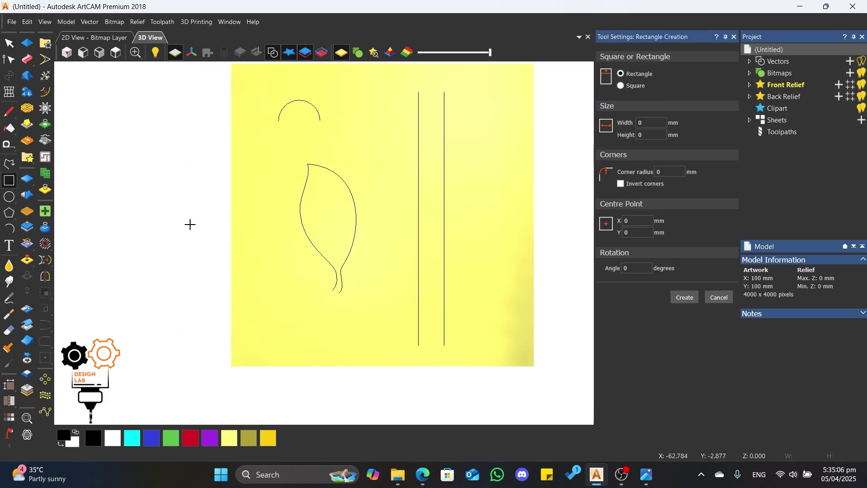
pyautogui.scroll(2, 176, 225)
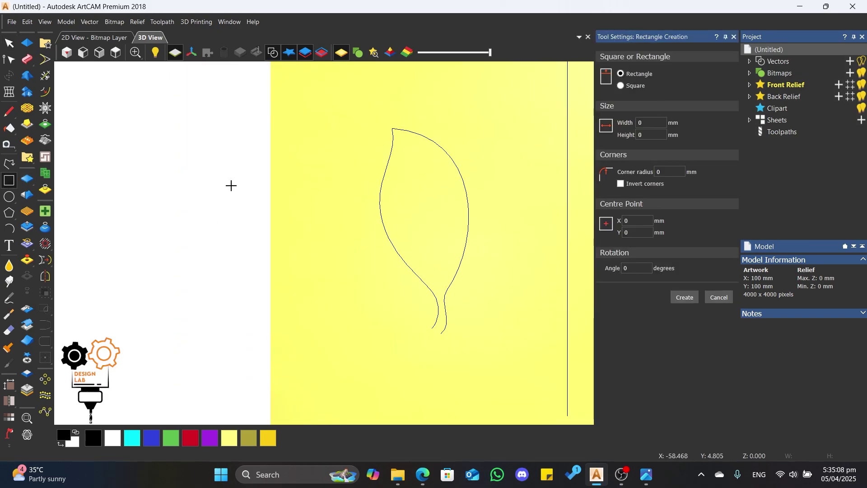
pyautogui.moveTo(246, 177); pyautogui.dragTo(151, 208)
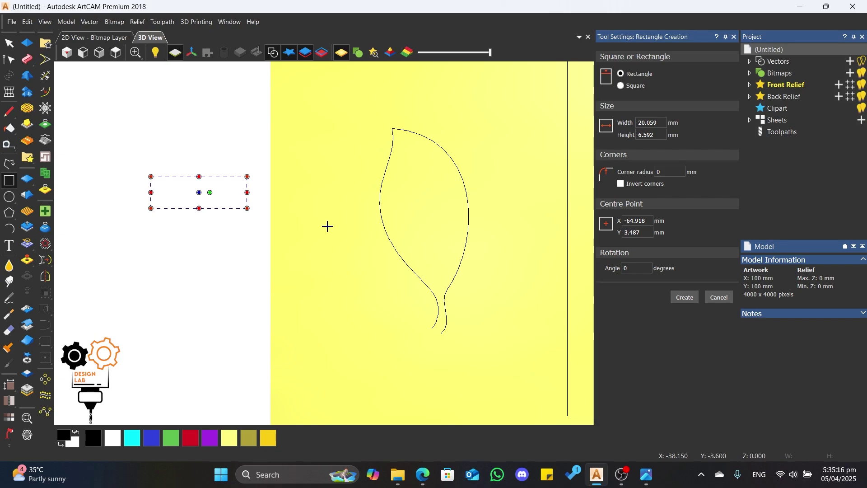
# - Set the rectangle's height to 6 mm and create it
pyautogui.click(656, 126)
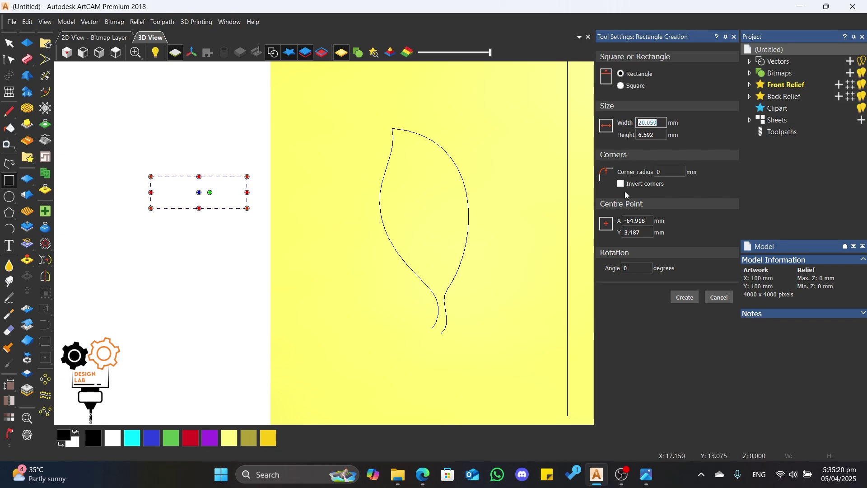
pyautogui.press('Tab')
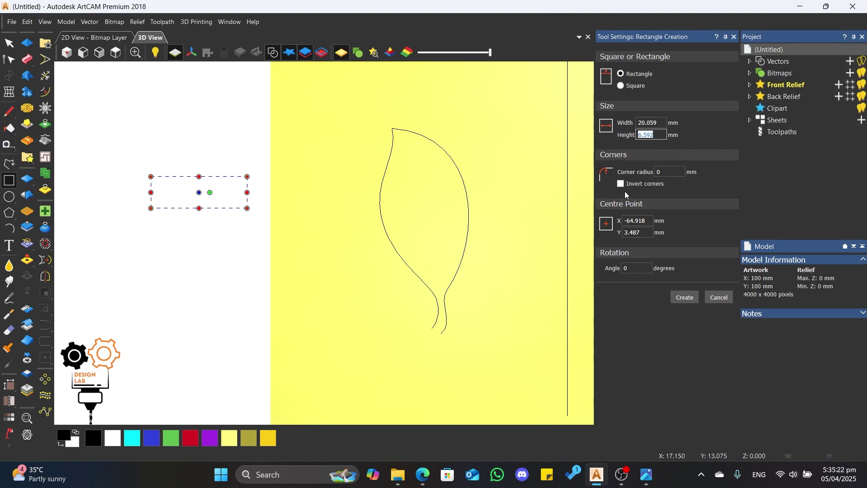
pyautogui.write('10')
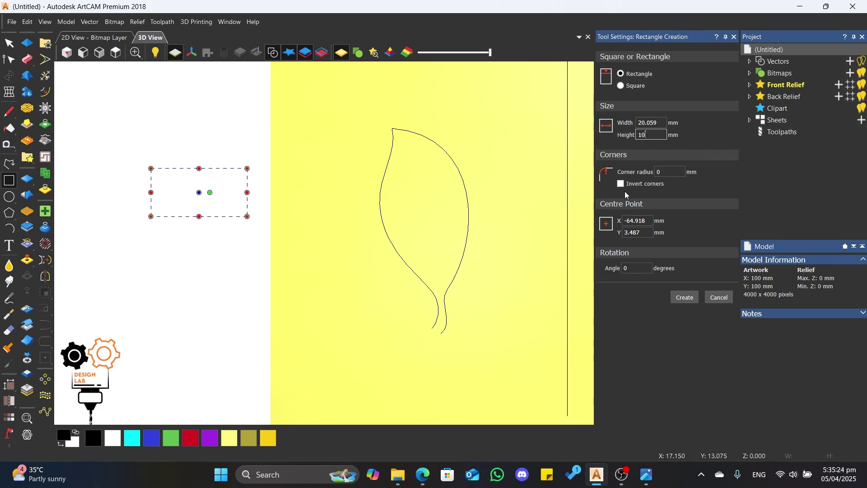
pyautogui.press('BackSpace')
pyautogui.press('BackSpace')
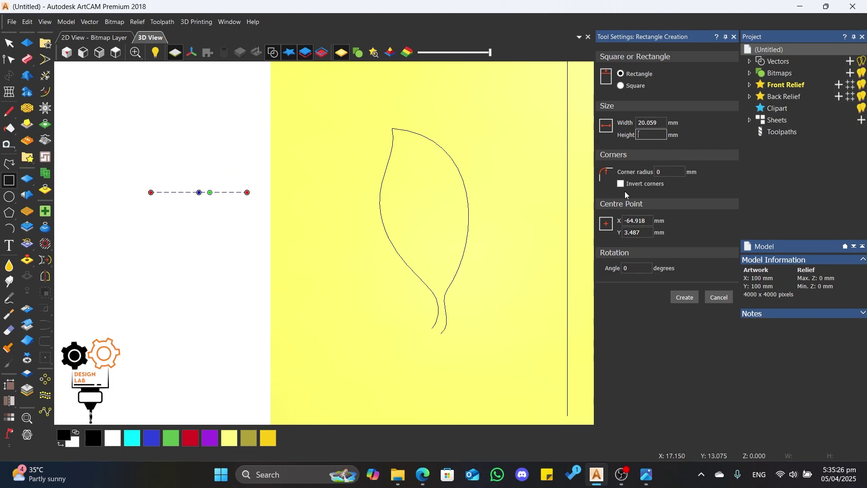
pyautogui.write('6')
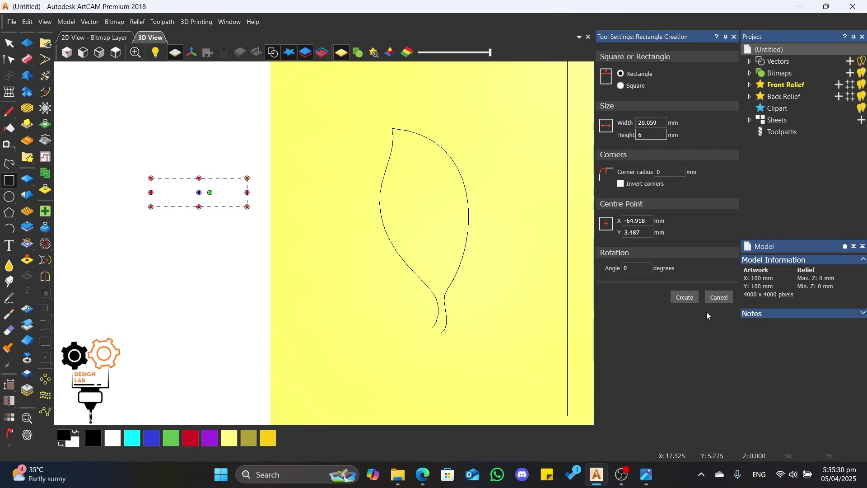
pyautogui.click(686, 297)
# - Delete the rectangle's bottom edge to leave an open three-sided profile
pyautogui.click(9, 59)
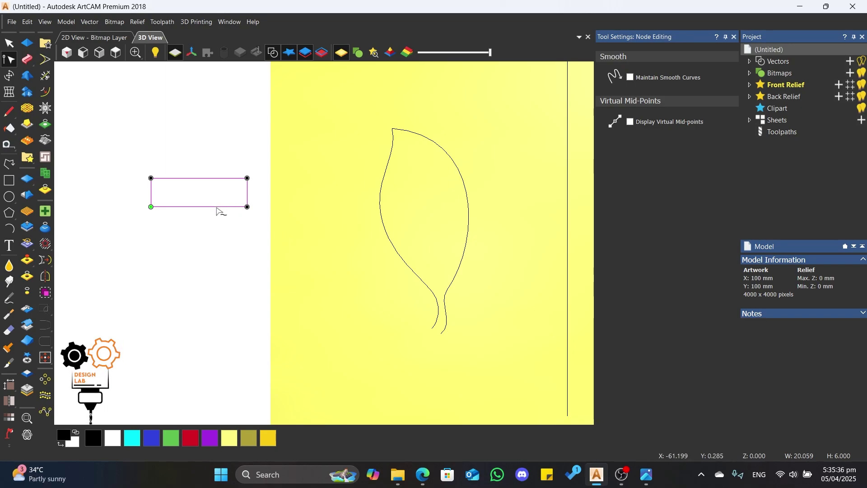
pyautogui.click(9, 43)
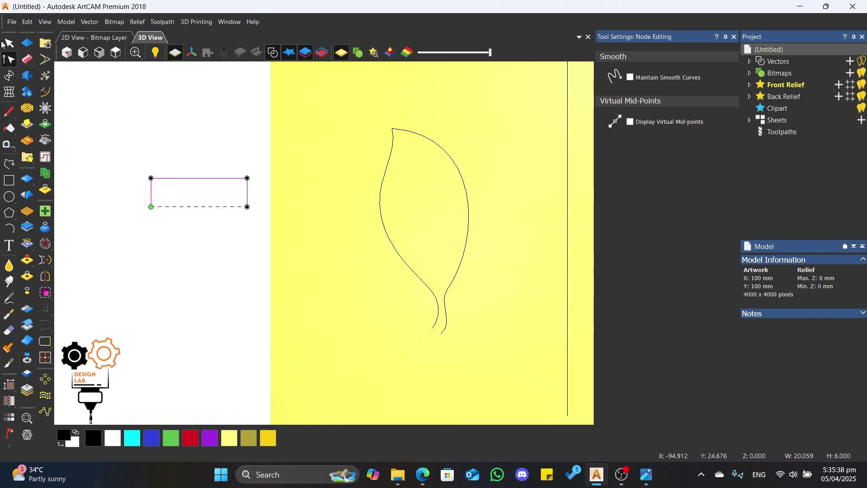
pyautogui.click(246, 200)
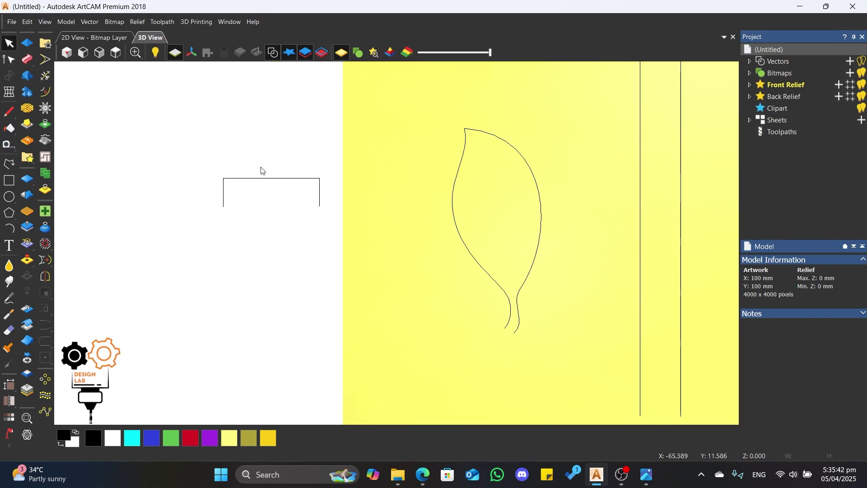
# - Copy the open rectangle profile three times, placing one copy above it and two below it
pyautogui.click(260, 179)
pyautogui.keyDown('ctrl'); pyautogui.moveTo(256, 189); pyautogui.dragTo(257, 119); pyautogui.keyUp('ctrl')
pyautogui.click(565, 180)
# - Highlight the leaf's two edge curves and the original open rectangle profile in turn to compare the rails with the cross section
pyautogui.moveTo(577, 161); pyautogui.dragTo(396, 220)
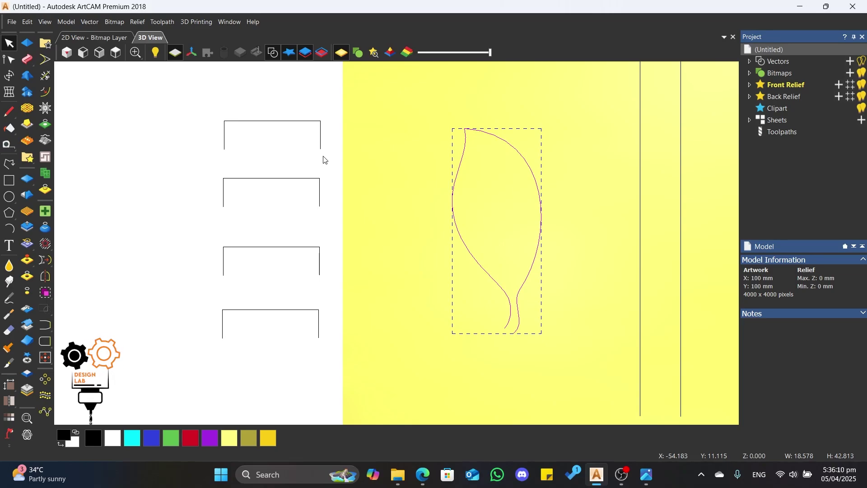
pyautogui.click(261, 179)
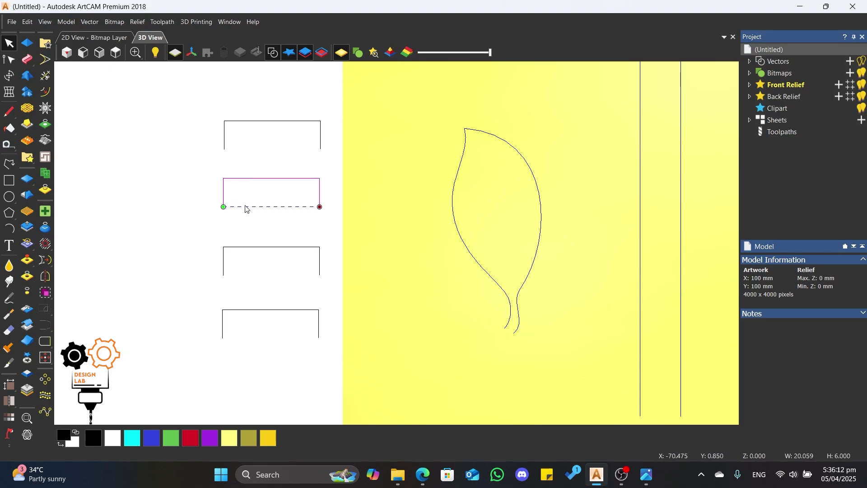
pyautogui.click(197, 190)
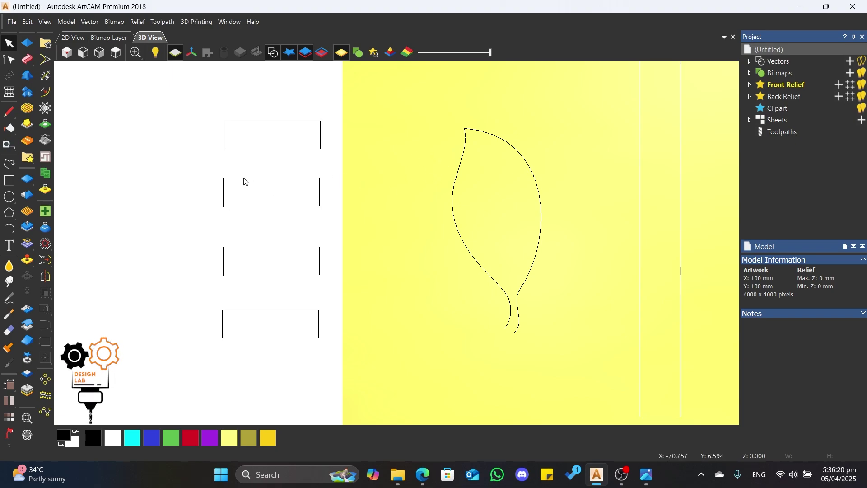
pyautogui.moveTo(262, 157); pyautogui.dragTo(243, 216)
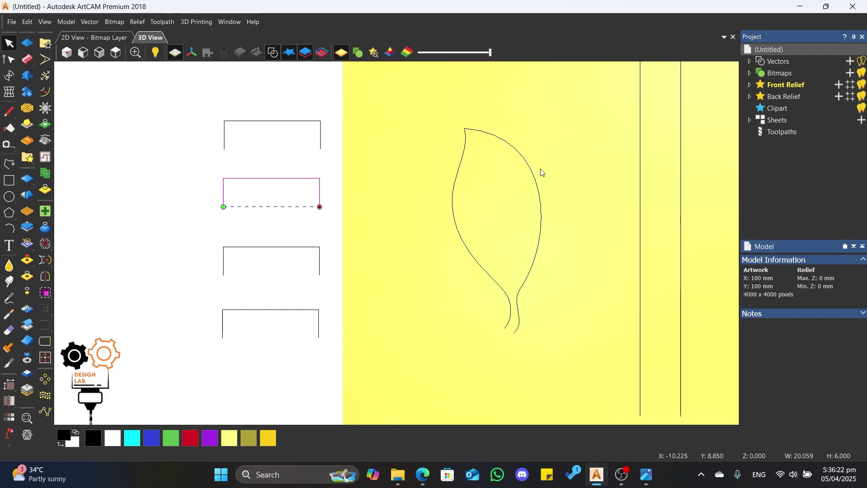
pyautogui.moveTo(560, 146); pyautogui.dragTo(465, 192)
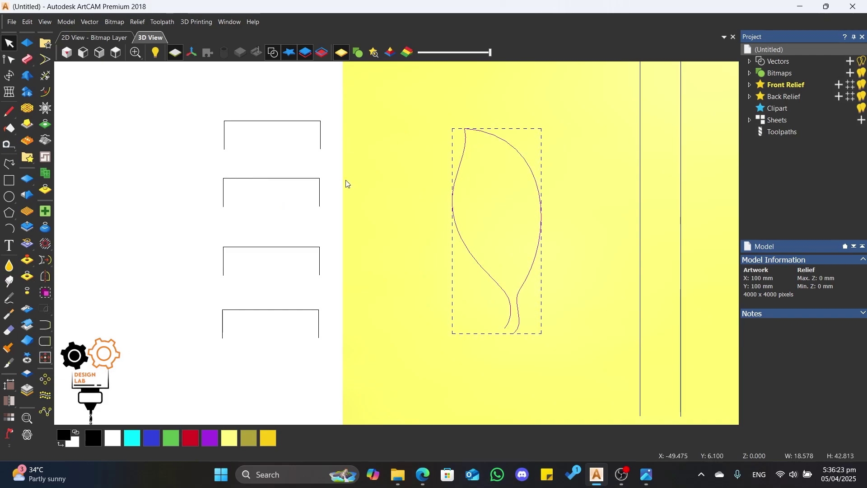
# - Start a Two Rail Sweep along the leaf's two edge curves and add the topmost open rectangle as its cross section
pyautogui.click(27, 59)
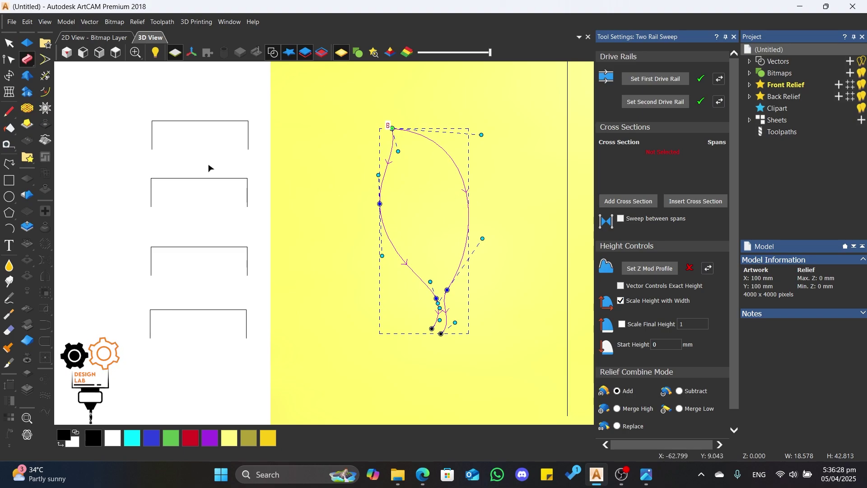
pyautogui.click(199, 179)
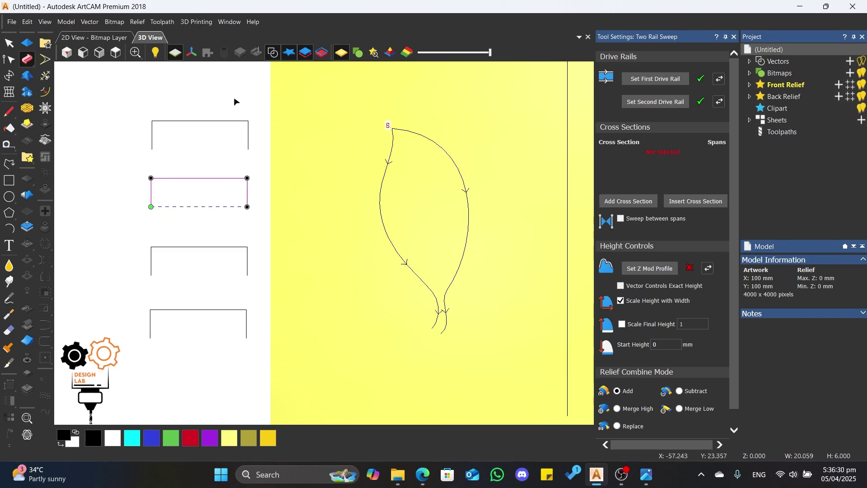
pyautogui.click(153, 134)
pyautogui.click(625, 200)
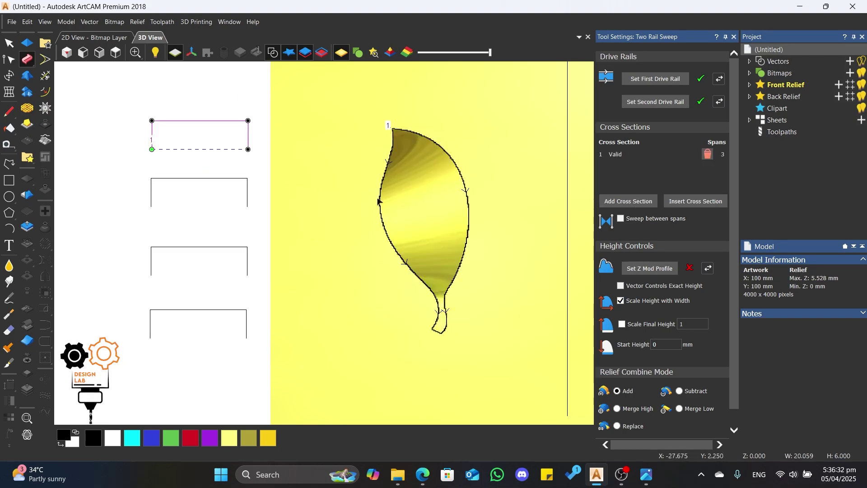
pyautogui.scroll(2, 277, 277)
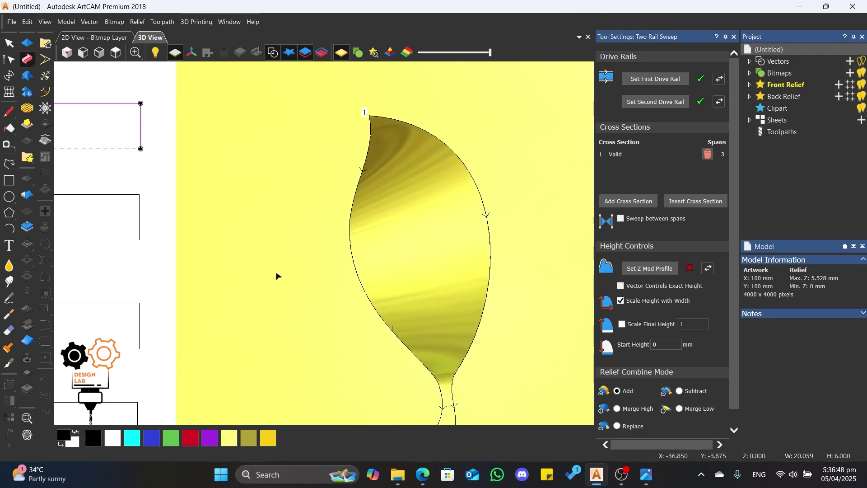
pyautogui.scroll(-1, 433, 199)
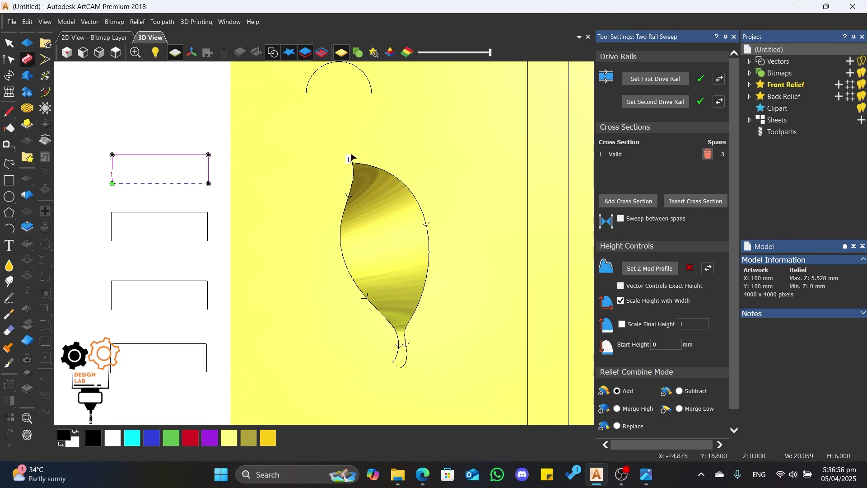
# - Reverse the direction of both drive rails to start the sweep at the leaf's stem, and select the second open rectangle
pyautogui.click(718, 79)
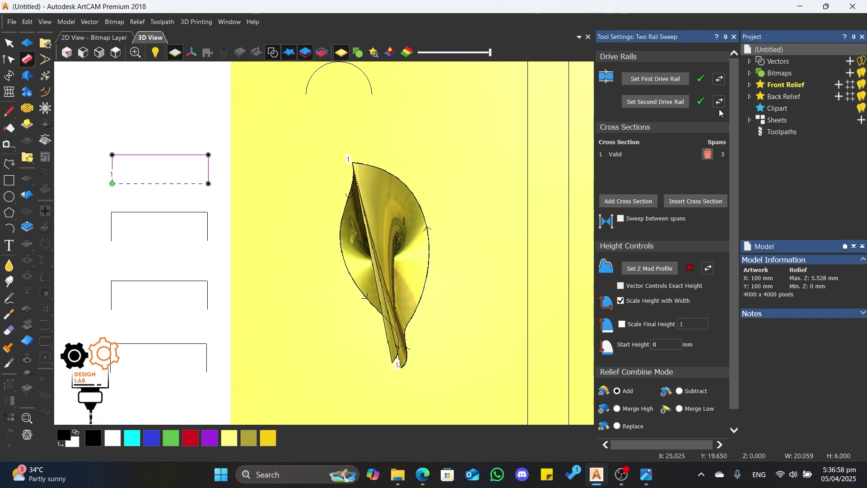
pyautogui.click(719, 102)
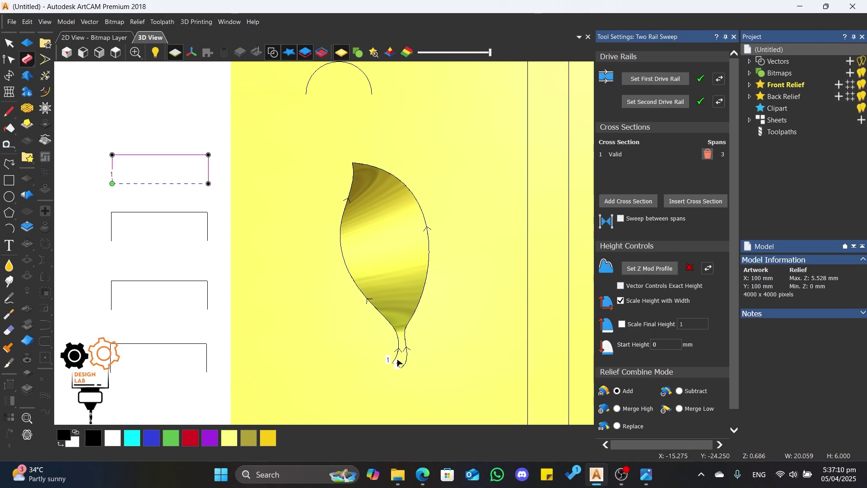
pyautogui.click(171, 231)
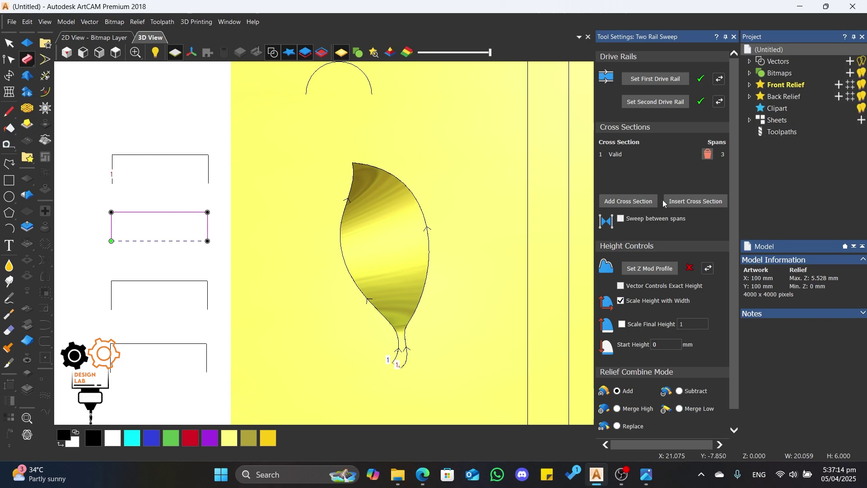
pyautogui.click(635, 201)
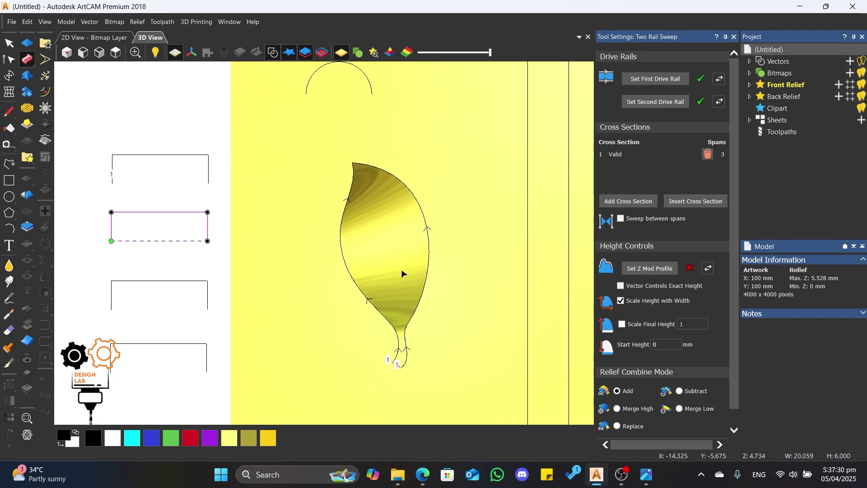
# - Turn off Scale Height with Width to give the swept leaf relief the profile's full height along its whole length
pyautogui.scroll(2, 386, 316)
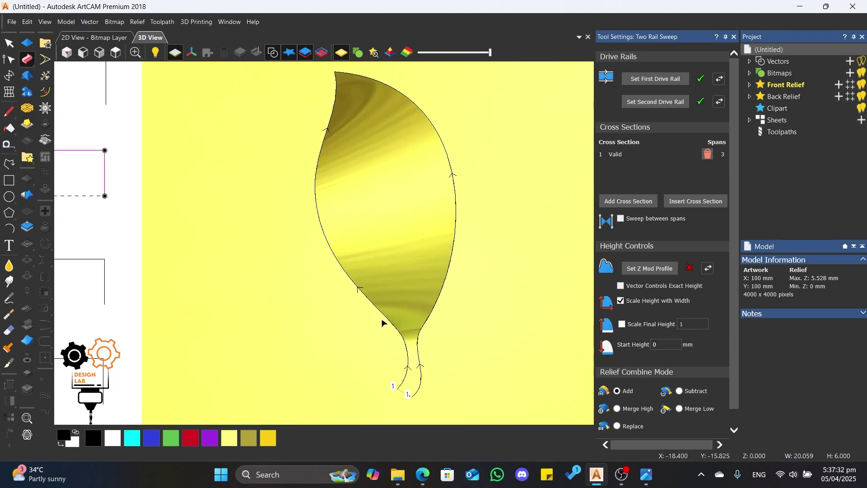
pyautogui.scroll(-1, 361, 240)
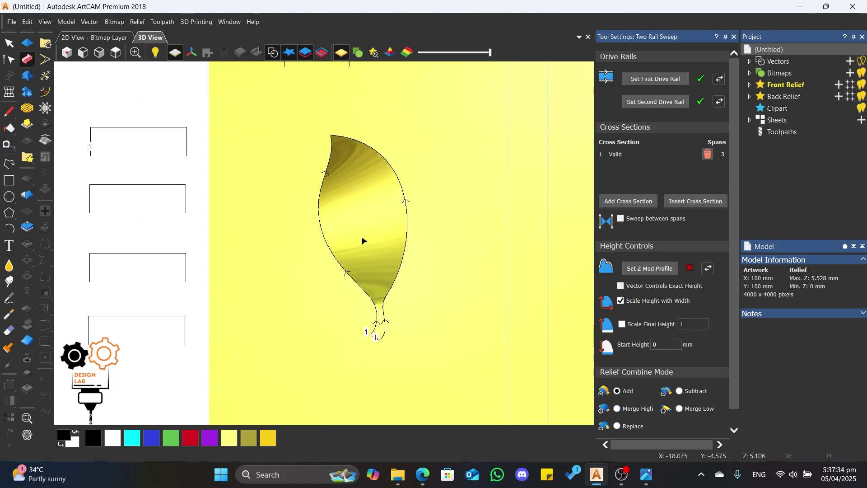
pyautogui.scroll(1, 307, 308)
pyautogui.moveTo(307, 309); pyautogui.dragTo(125, 253)
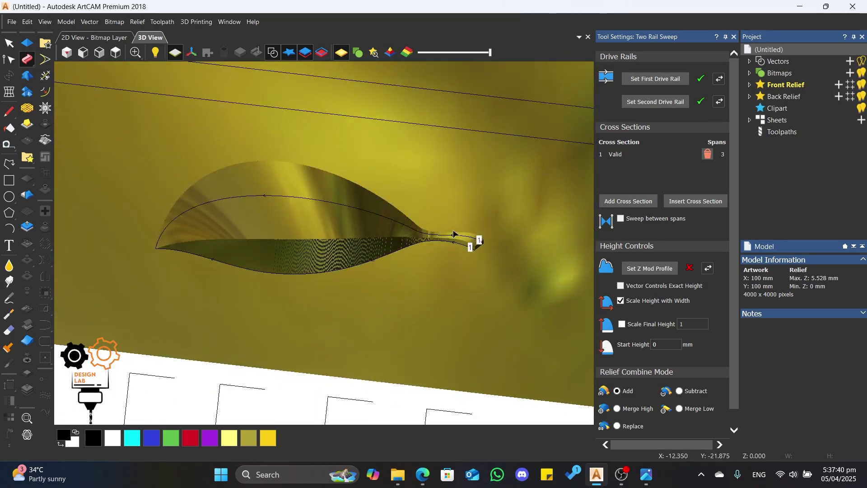
pyautogui.moveTo(428, 265); pyautogui.dragTo(426, 246)
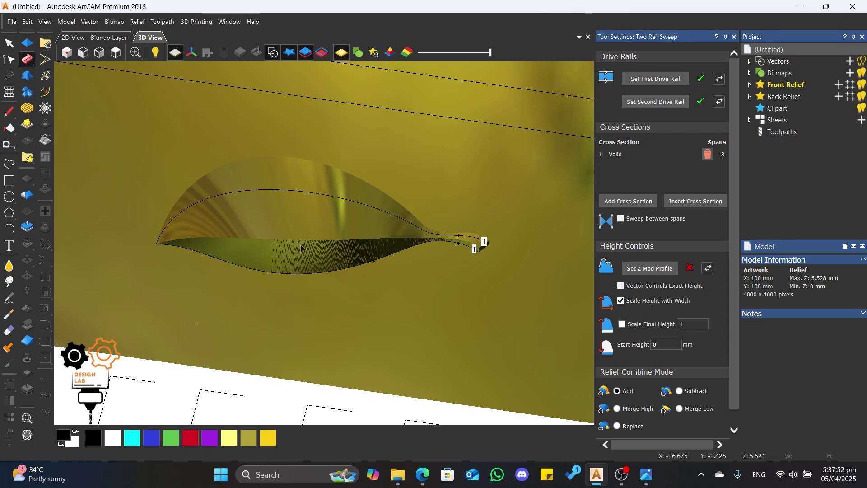
pyautogui.click(621, 300)
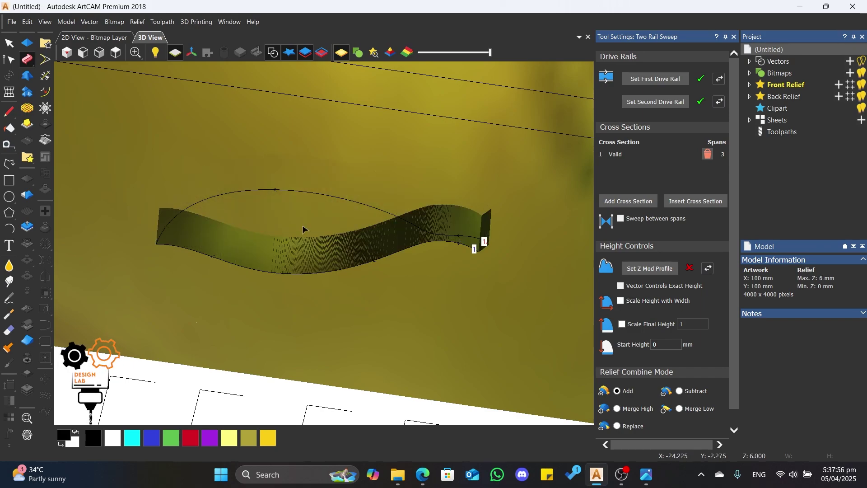
pyautogui.scroll(-5, 252, 232)
pyautogui.scroll(4, 253, 231)
pyautogui.moveTo(257, 237); pyautogui.dragTo(398, 287)
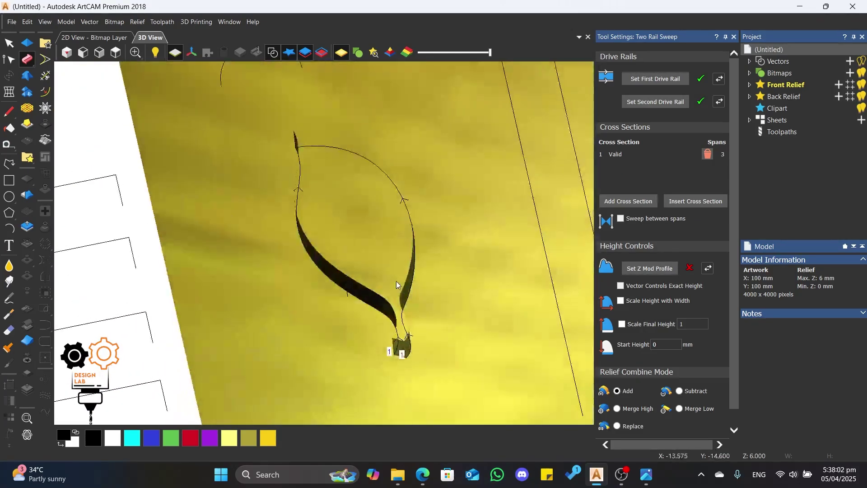
pyautogui.moveTo(406, 352); pyautogui.dragTo(455, 278)
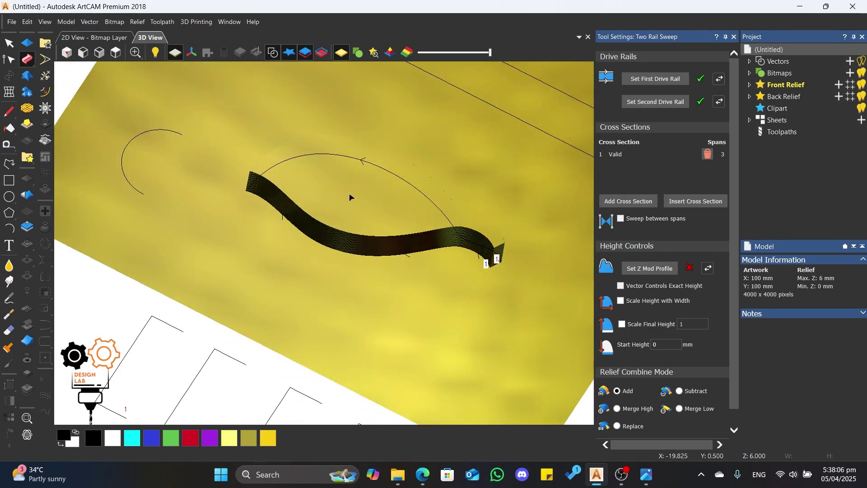
pyautogui.moveTo(410, 168); pyautogui.dragTo(363, 247)
# - Highlight the first and second open rectangle profiles in turn to compare them with the sweep's start at the leaf's stem
pyautogui.click(116, 52)
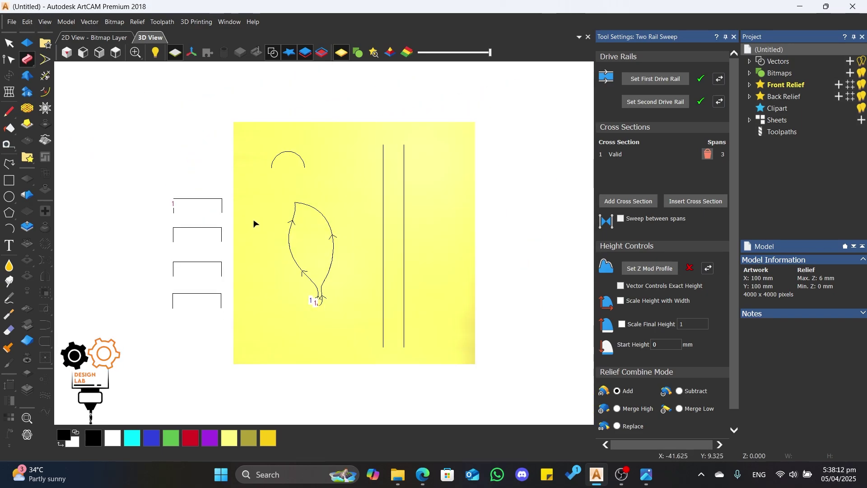
pyautogui.scroll(4, 153, 251)
pyautogui.click(264, 127)
pyautogui.scroll(-4, 255, 166)
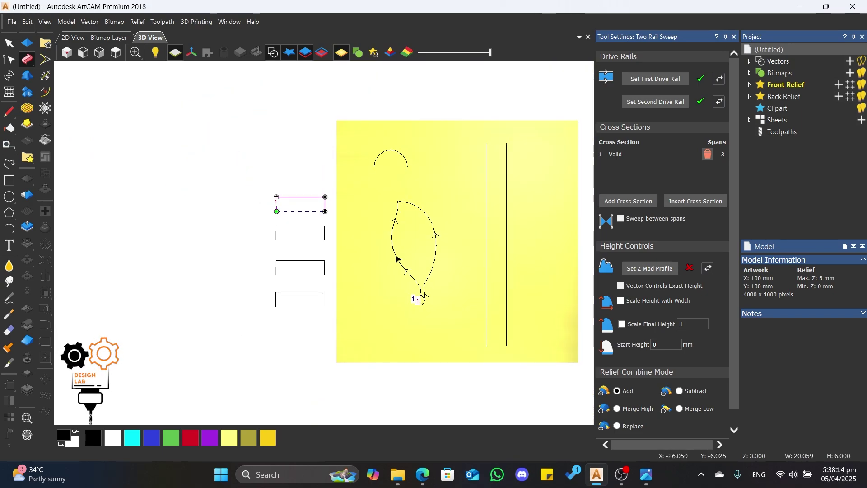
pyautogui.scroll(4, 396, 256)
pyautogui.scroll(-2, 325, 226)
pyautogui.scroll(1, 239, 191)
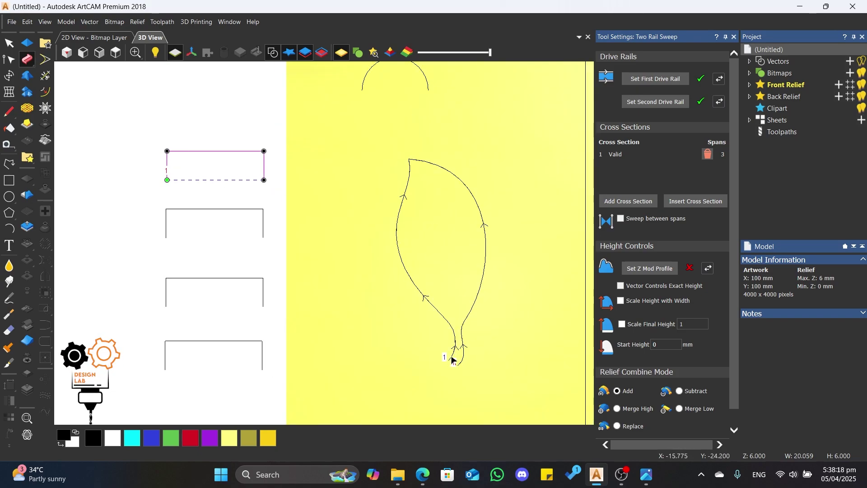
pyautogui.click(192, 235)
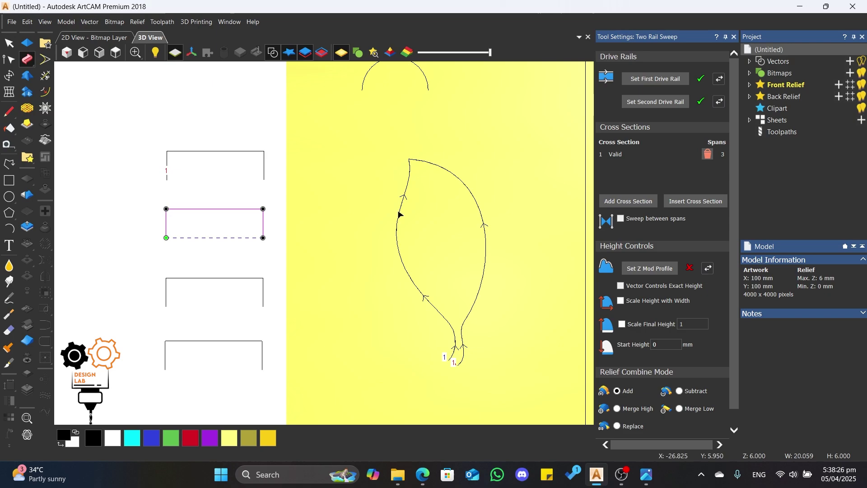
pyautogui.click(189, 180)
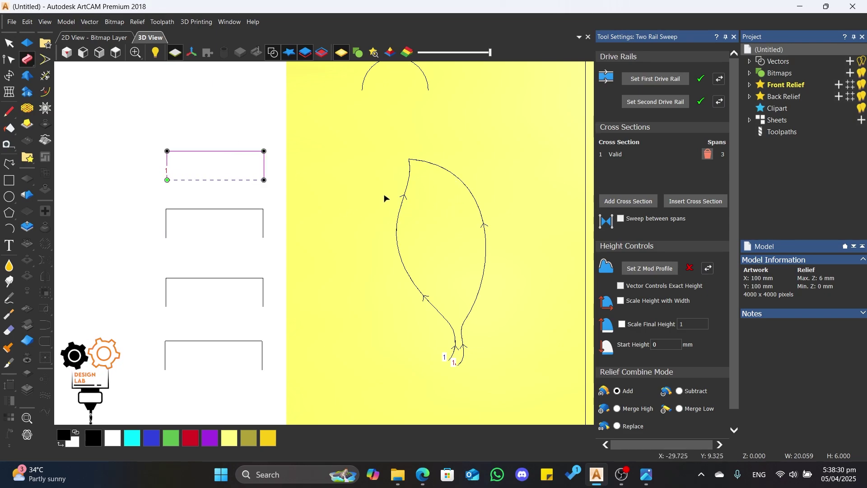
# - Lower the upper-left corner of the first cross section and bend its top edge into an S-curve rising to the right
pyautogui.moveTo(167, 151)
pyautogui.mouseDown()
pyautogui.moveTo(168, 170)
pyautogui.moveTo(220, 177)
pyautogui.moveTo(235, 132)
pyautogui.mouseUp()
pyautogui.press('b')
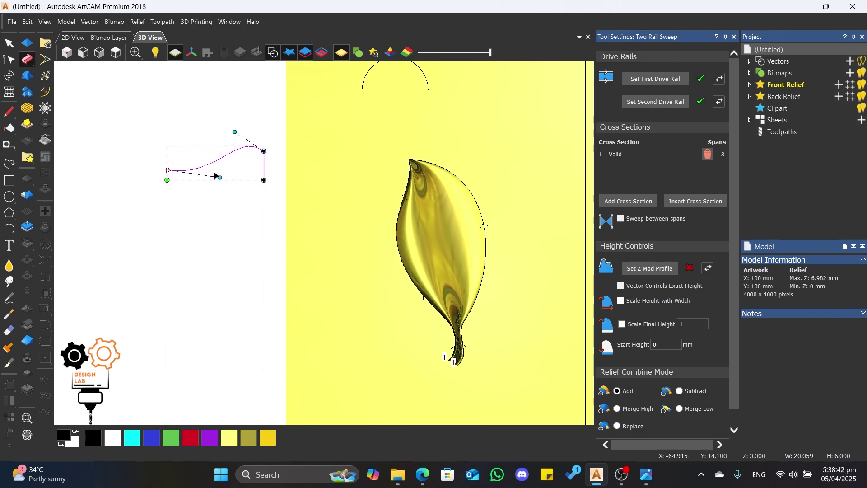
pyautogui.moveTo(220, 177); pyautogui.dragTo(225, 177)
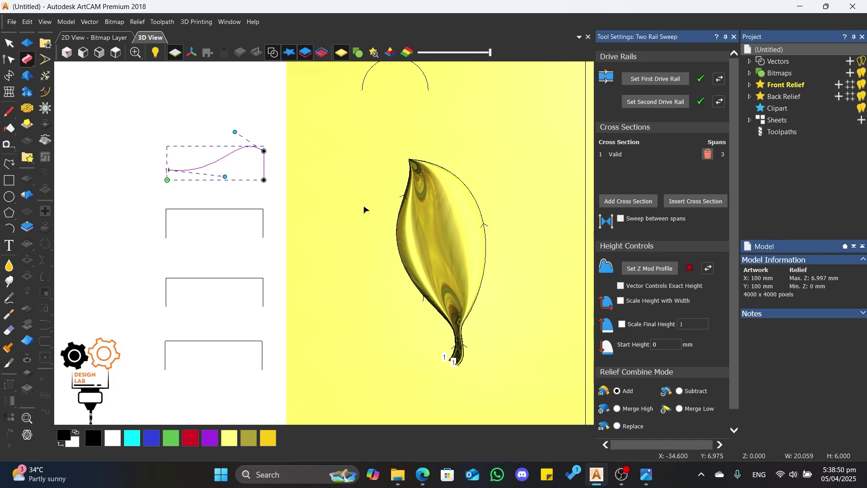
pyautogui.scroll(6, 365, 210)
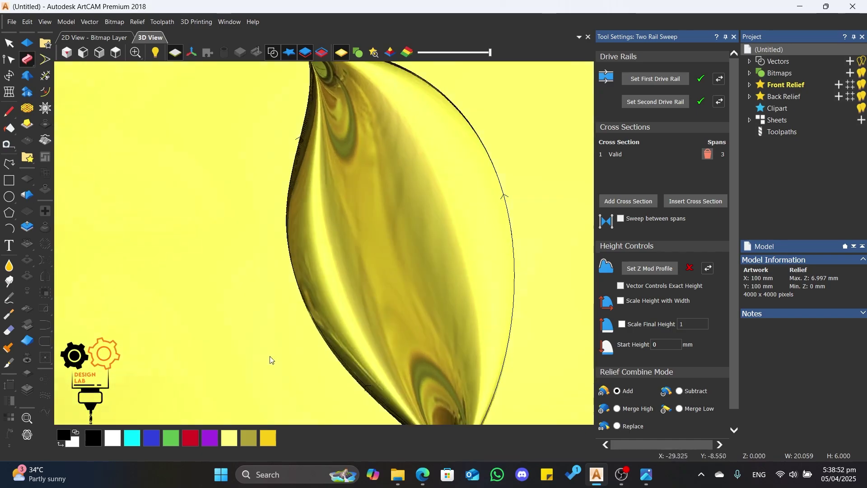
pyautogui.moveTo(270, 360); pyautogui.dragTo(244, 188)
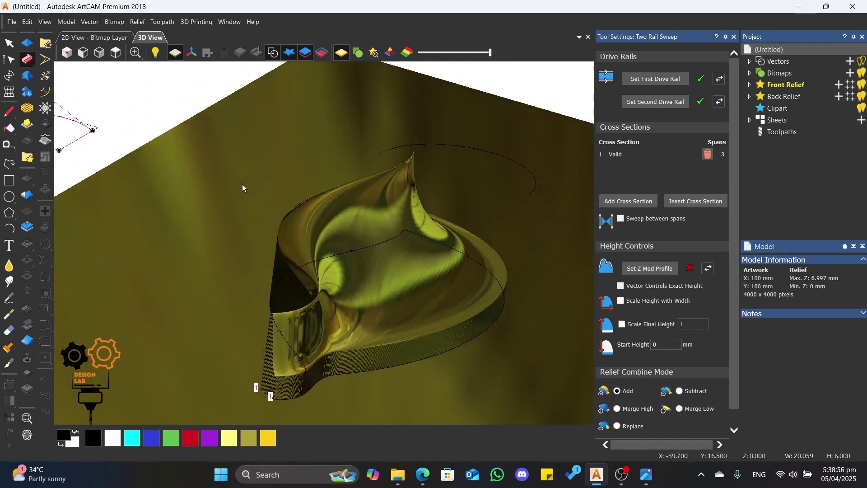
pyautogui.click(105, 48)
pyautogui.scroll(2, 178, 228)
pyautogui.scroll(-1, 199, 199)
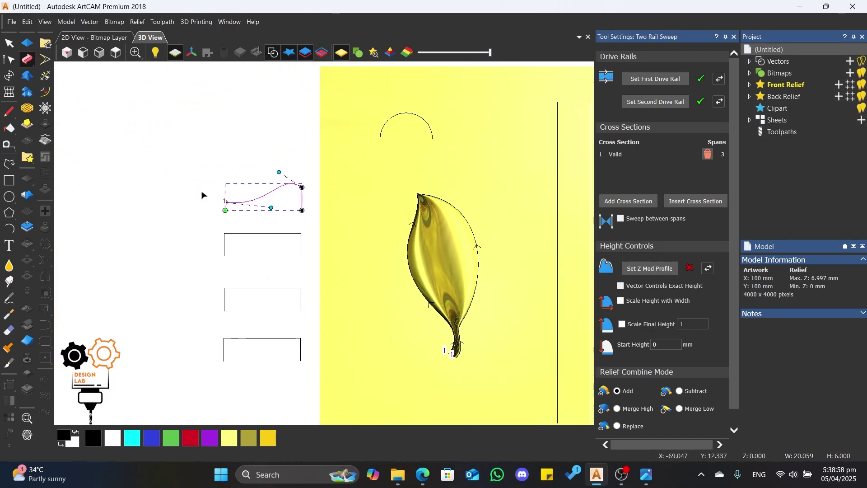
# - Undo the reshaping of the first cross section to restore its plain open rectangle
pyautogui.scroll(1, 333, 251)
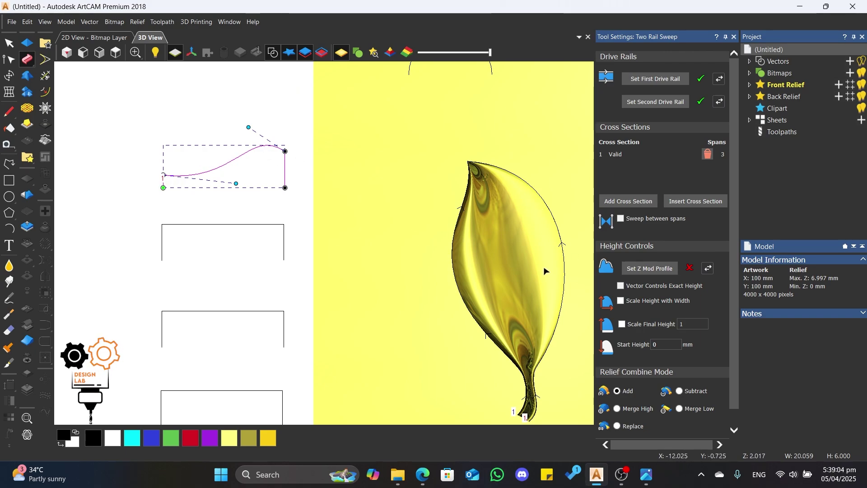
pyautogui.scroll(-2, 305, 167)
pyautogui.scroll(2, 385, 323)
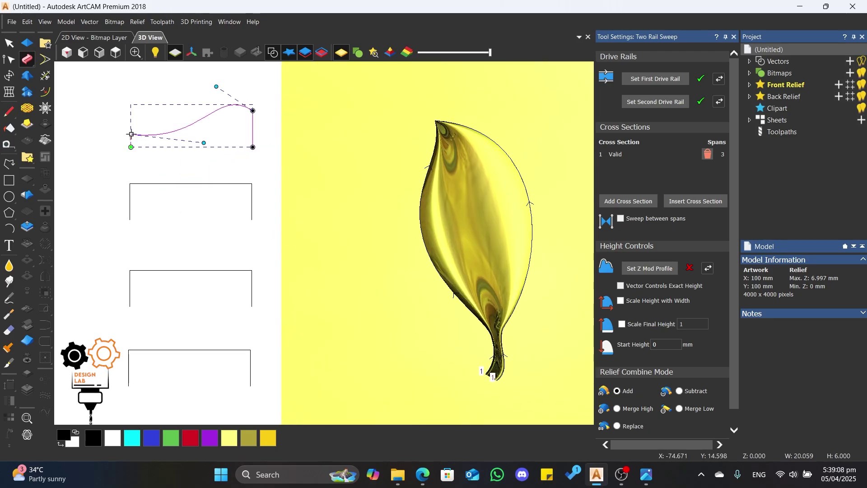
pyautogui.press('l')
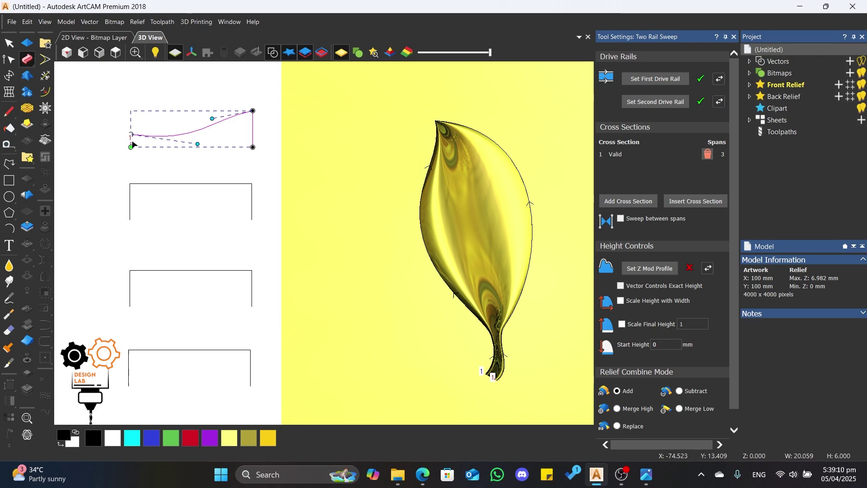
pyautogui.hotkey('ctrl', 'z')
pyautogui.hotkey('ctrl', 'z')
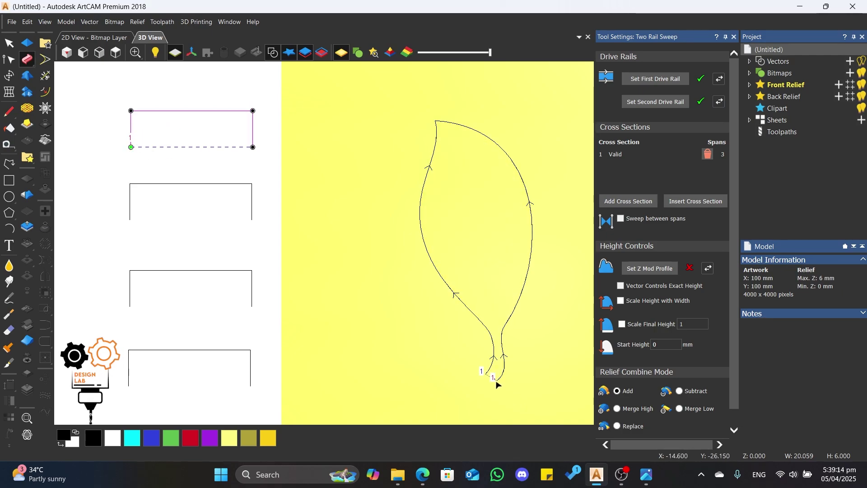
# - Lower the upper-right corner of the first cross section and bend its top edge into an S-curve falling to the right
pyautogui.moveTo(139, 97); pyautogui.dragTo(118, 126)
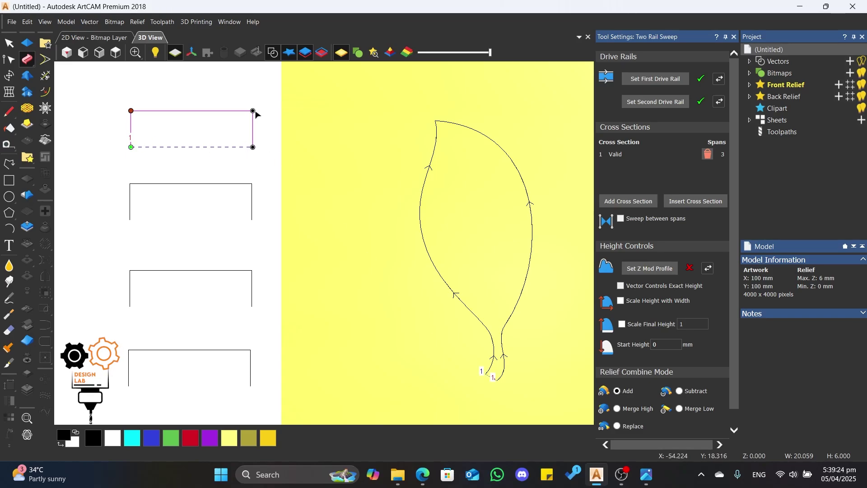
pyautogui.moveTo(253, 110); pyautogui.dragTo(253, 135)
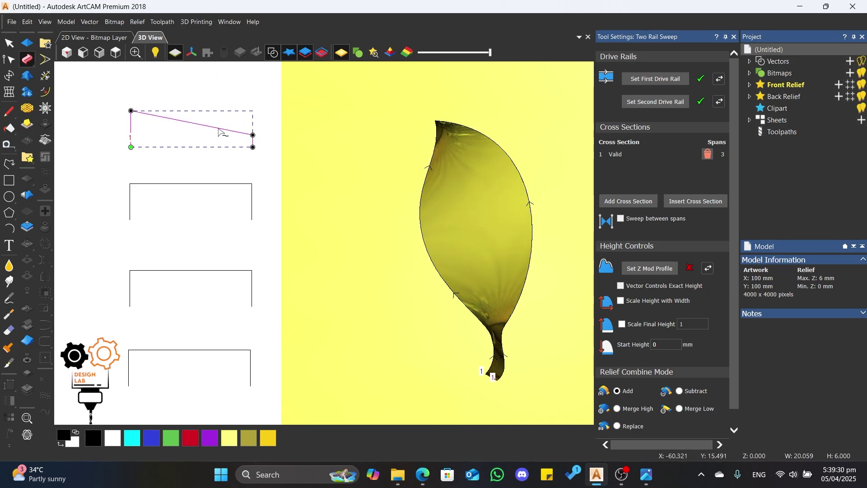
pyautogui.press('b')
pyautogui.moveTo(171, 119); pyautogui.dragTo(168, 97)
pyautogui.moveTo(211, 130); pyautogui.dragTo(184, 144)
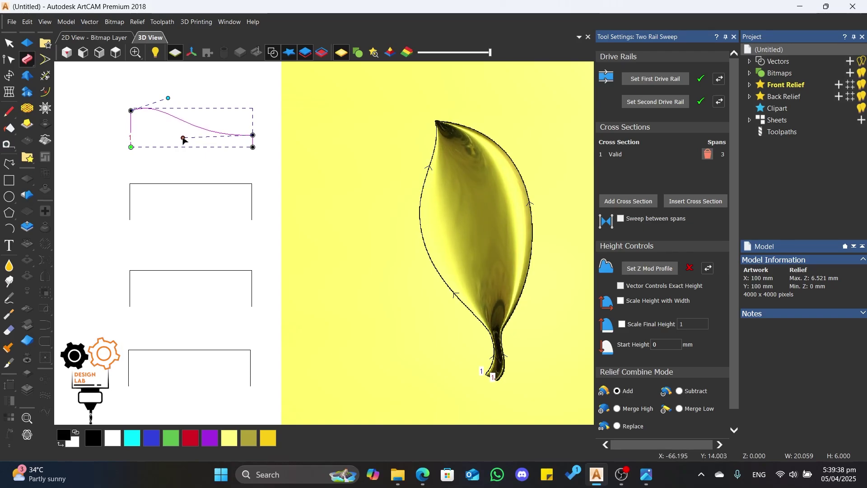
pyautogui.moveTo(169, 98)
pyautogui.mouseDown()
pyautogui.moveTo(177, 117)
pyautogui.moveTo(172, 101)
pyautogui.moveTo(171, 109)
pyautogui.moveTo(180, 107)
pyautogui.mouseUp()
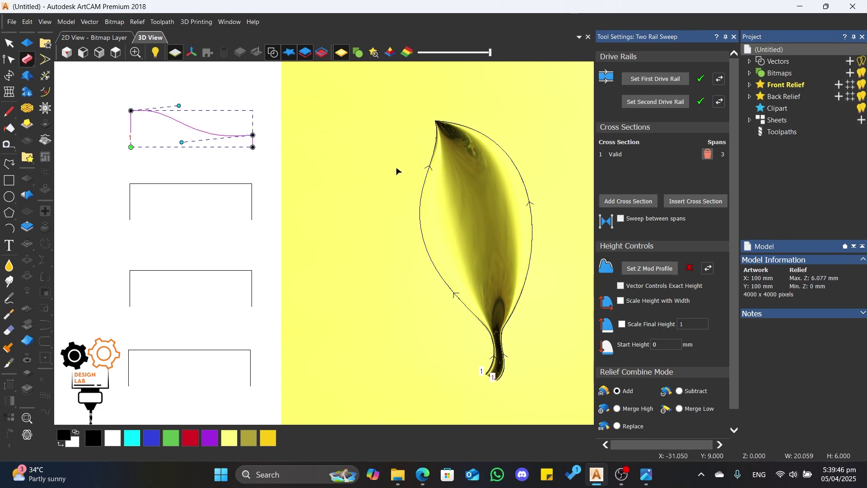
pyautogui.moveTo(448, 231); pyautogui.dragTo(542, 262)
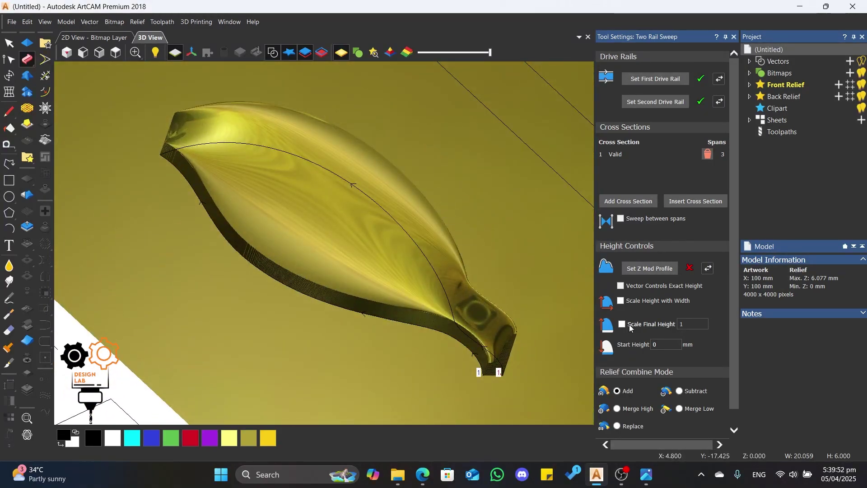
# - Make the sweep's height scale with its width and check the tapered leaf tip
pyautogui.click(622, 300)
pyautogui.scroll(-3, 191, 171)
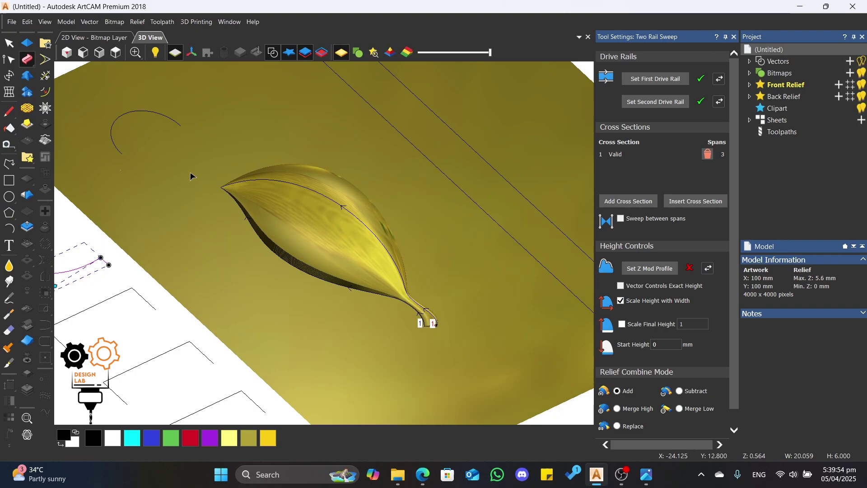
pyautogui.scroll(4, 203, 199)
pyautogui.moveTo(204, 202); pyautogui.dragTo(209, 123)
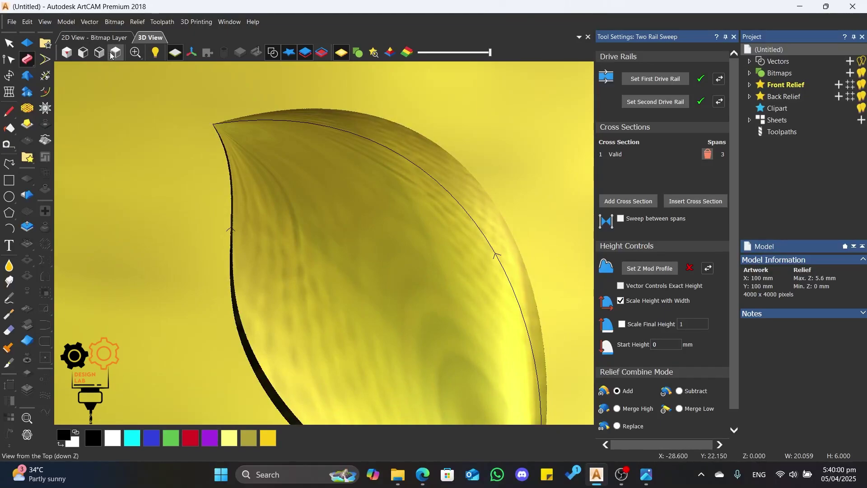
# - Add the plain open rectangle below the wavy profile as the sweep's second cross section
pyautogui.click(115, 53)
pyautogui.scroll(3, 202, 244)
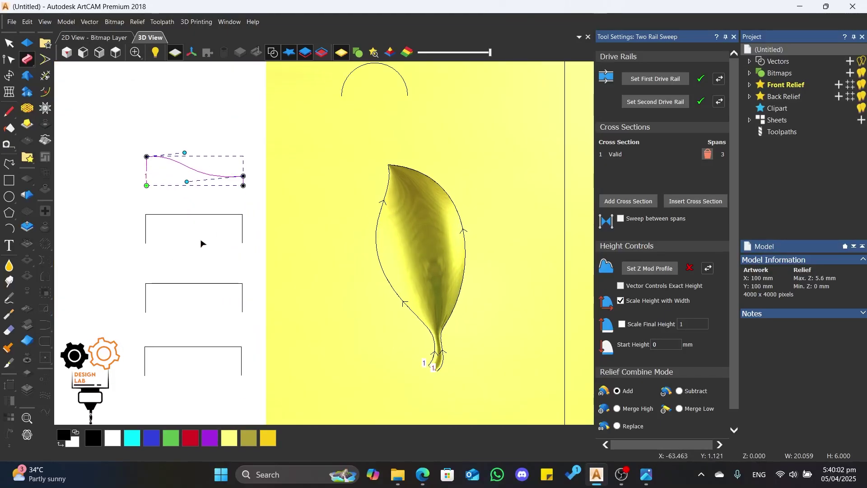
pyautogui.click(205, 214)
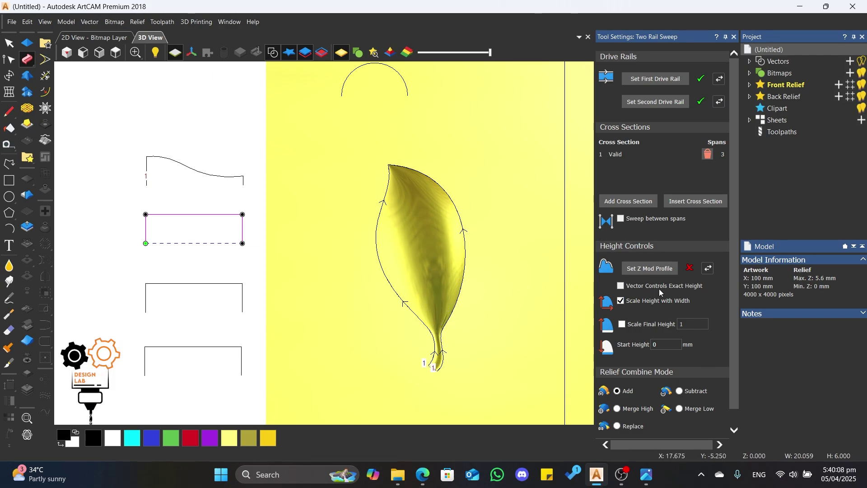
pyautogui.click(640, 202)
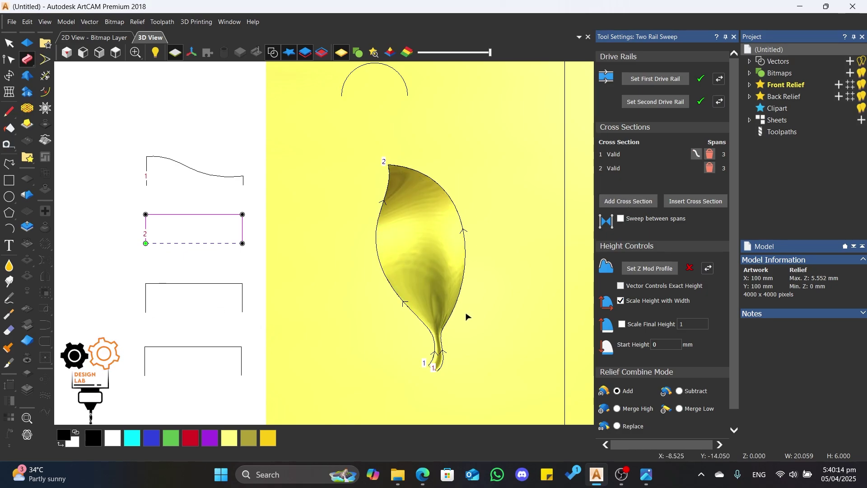
pyautogui.scroll(2, 468, 317)
pyautogui.scroll(-2, 216, 273)
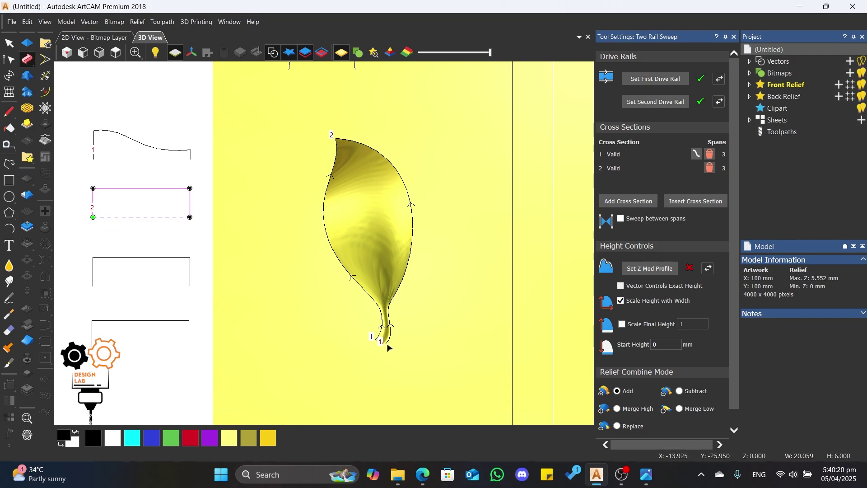
# - Reverse the direction of both drive rails so the sweep starts at the leaf's tip
pyautogui.click(719, 101)
pyautogui.click(720, 79)
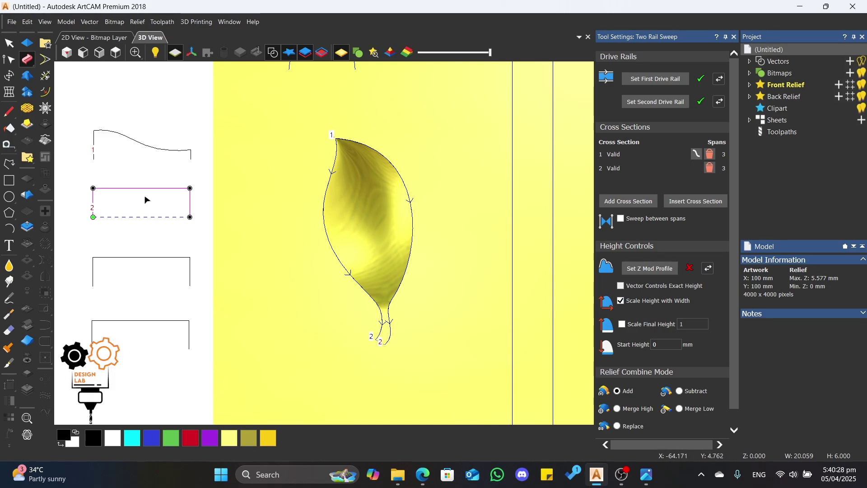
pyautogui.scroll(-3, 145, 197)
pyautogui.scroll(3, 195, 239)
pyautogui.scroll(-1, 234, 238)
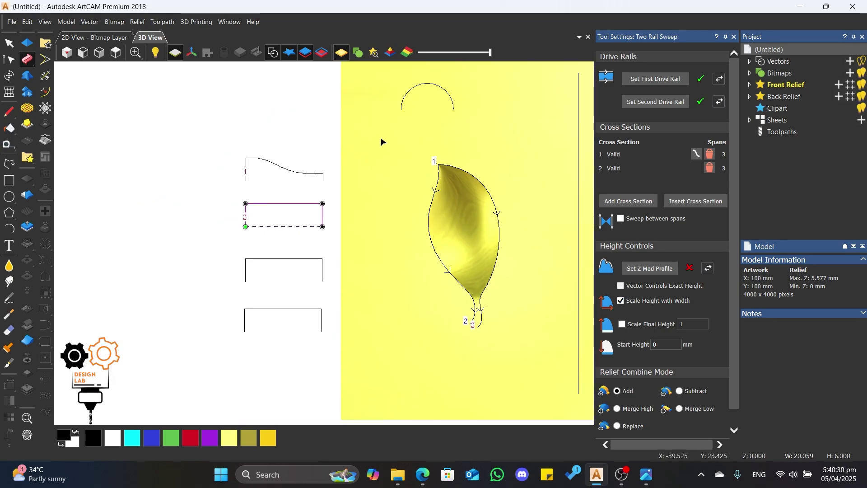
pyautogui.scroll(1, 381, 142)
pyautogui.scroll(-1, 374, 186)
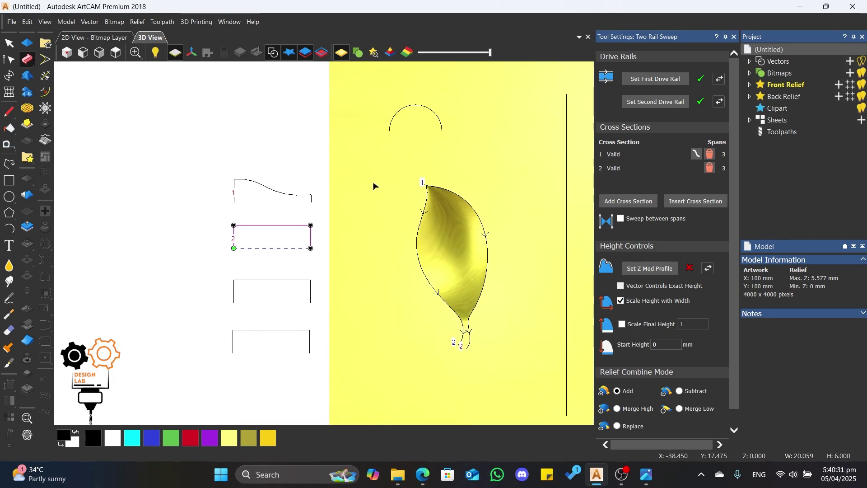
# - Replace the rectangle used as the second cross section with the semicircular arc above the leaf
pyautogui.click(426, 124)
pyautogui.click(267, 239)
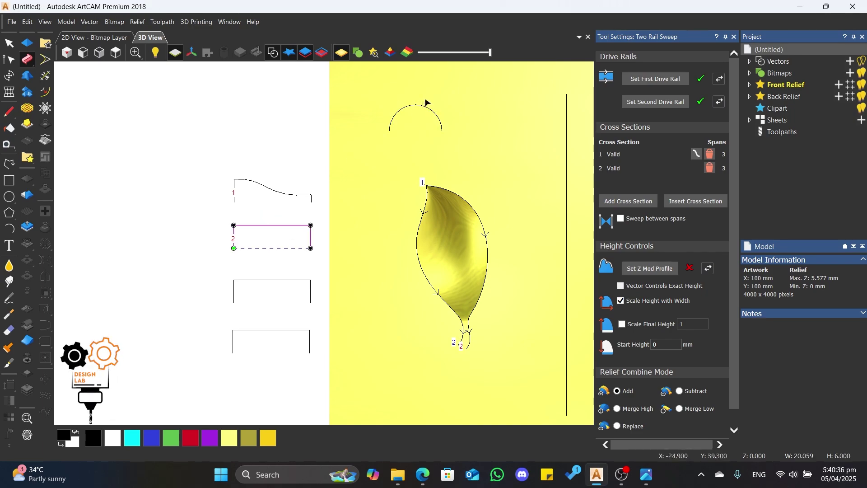
pyautogui.click(420, 125)
pyautogui.click(710, 168)
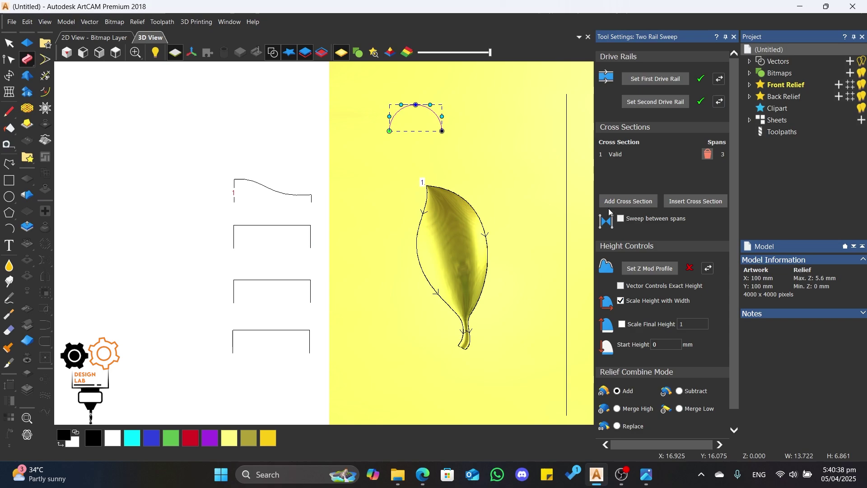
pyautogui.moveTo(273, 215); pyautogui.dragTo(229, 253)
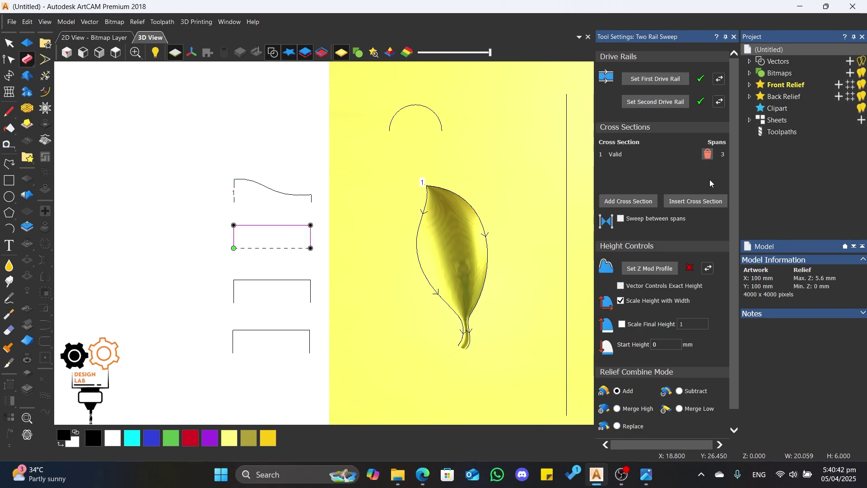
pyautogui.click(415, 104)
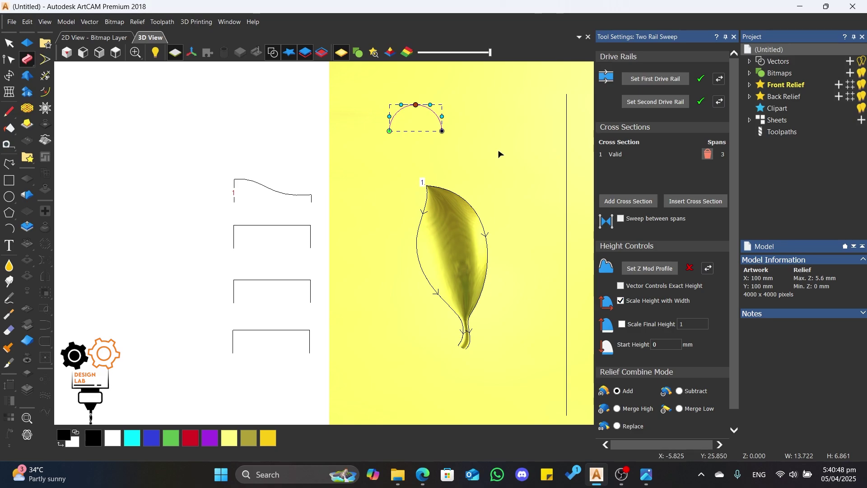
pyautogui.click(614, 201)
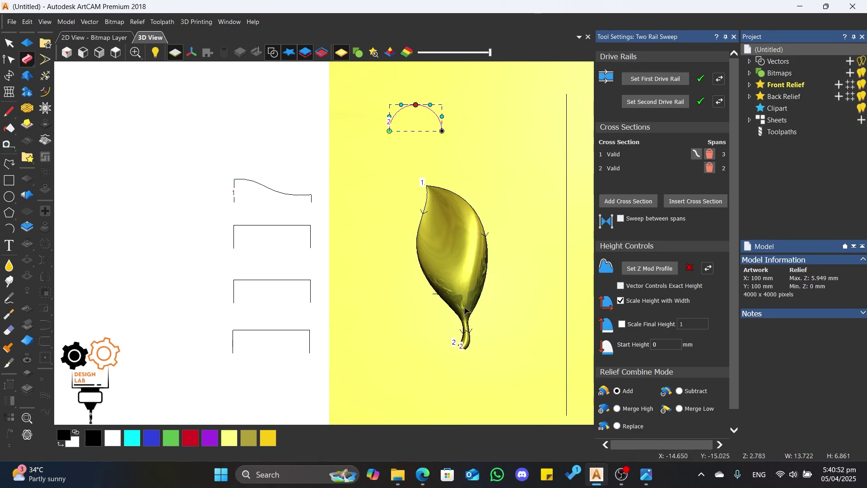
# - Examine how the wavy profile at the leaf's tip blends into the arc profile at the stem
pyautogui.scroll(8, 467, 310)
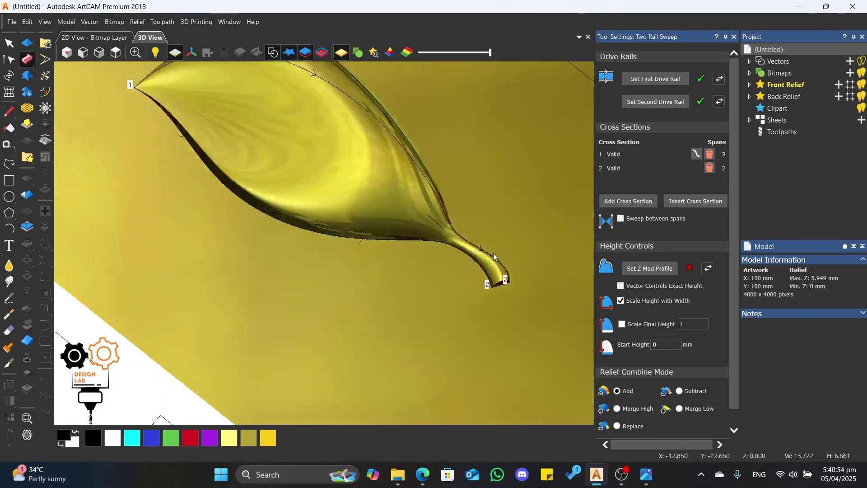
pyautogui.moveTo(495, 257); pyautogui.dragTo(334, 271)
pyautogui.scroll(-5, 312, 240)
pyautogui.scroll(4, 296, 240)
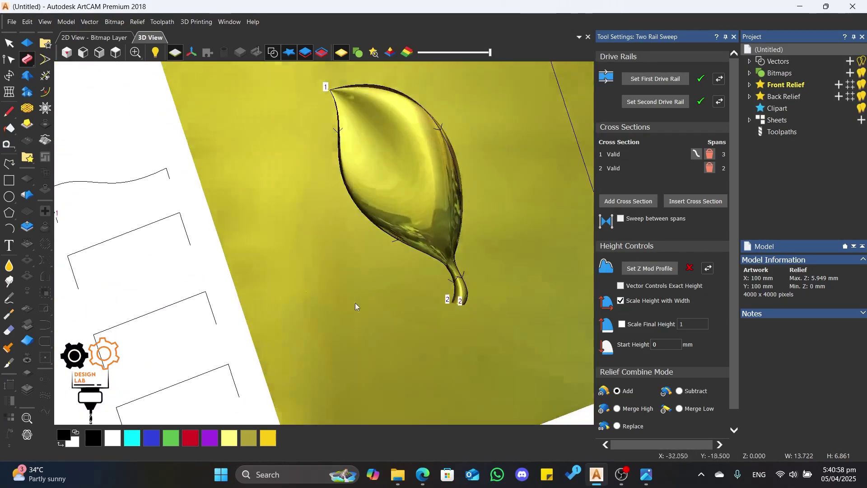
pyautogui.moveTo(355, 303); pyautogui.dragTo(246, 277)
pyautogui.scroll(-4, 250, 240)
pyautogui.scroll(3, 178, 210)
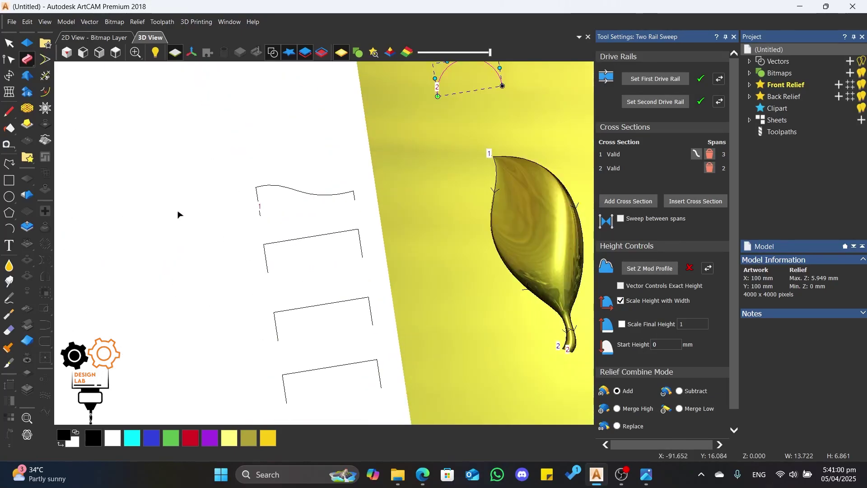
pyautogui.moveTo(178, 215); pyautogui.dragTo(322, 190)
pyautogui.scroll(-4, 323, 192)
pyautogui.scroll(3, 404, 175)
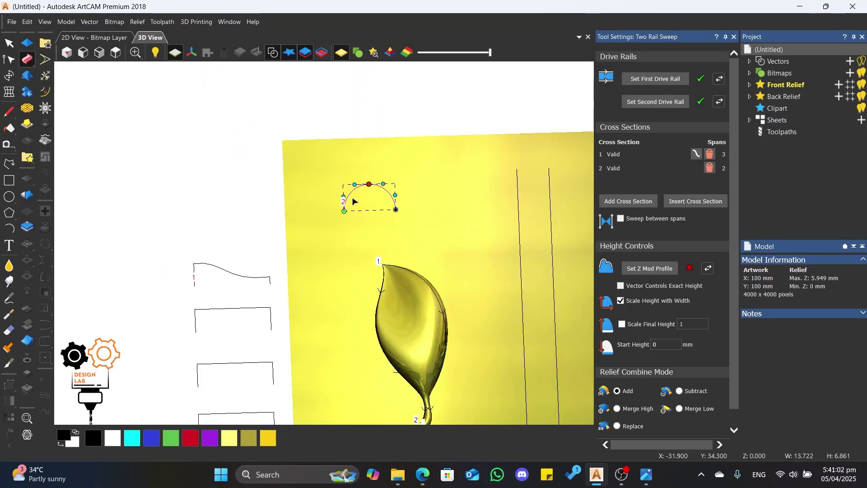
pyautogui.scroll(-3, 393, 214)
pyautogui.scroll(3, 384, 221)
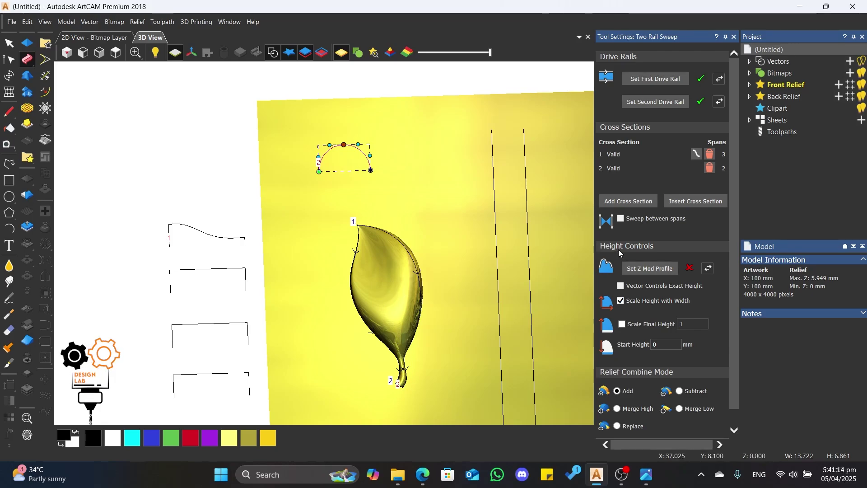
# - Remove the arc cross section, then add the wavy profile as second cross section and the arc as third
pyautogui.click(709, 168)
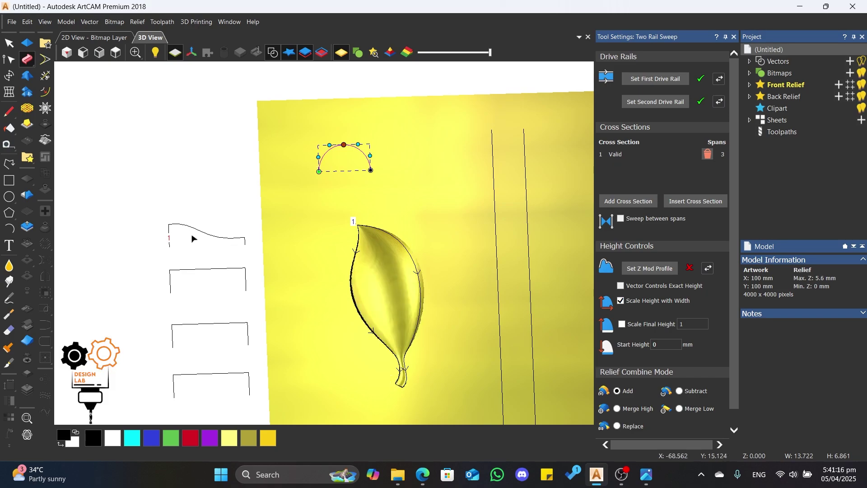
pyautogui.click(188, 231)
pyautogui.click(621, 200)
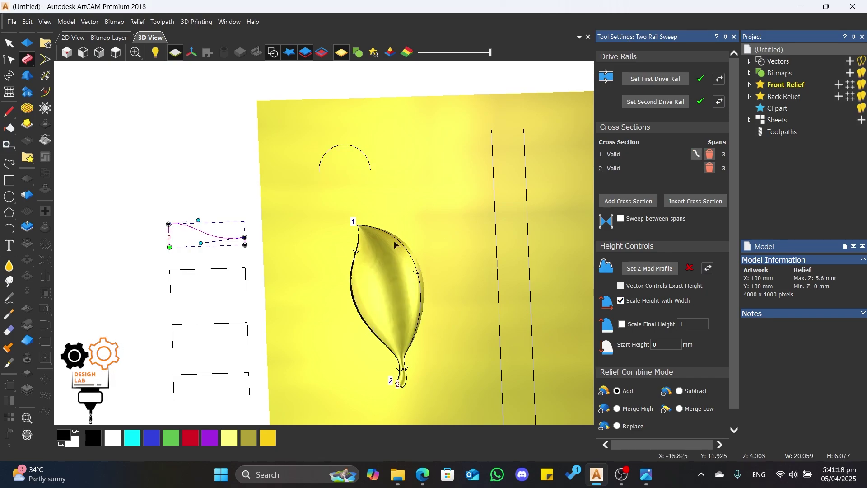
pyautogui.click(366, 152)
pyautogui.click(650, 201)
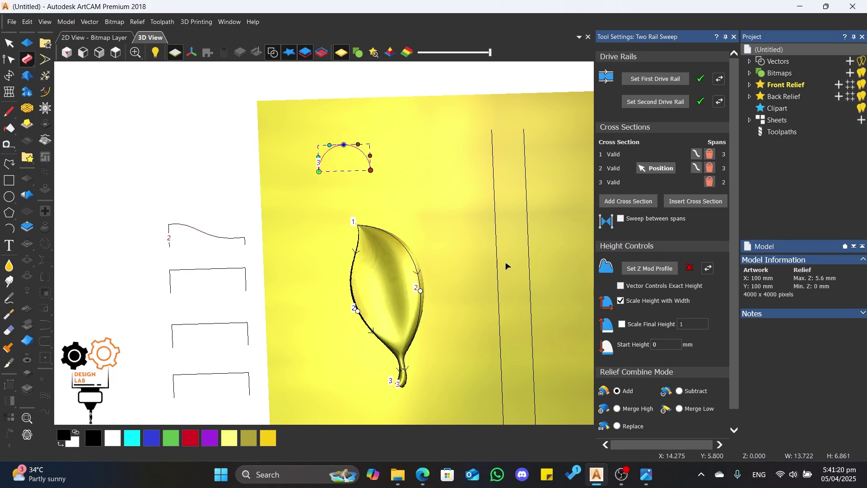
# - Reposition the second cross section's points on both rails, just before the leaf narrows into the stem
pyautogui.moveTo(357, 311); pyautogui.dragTo(390, 349)
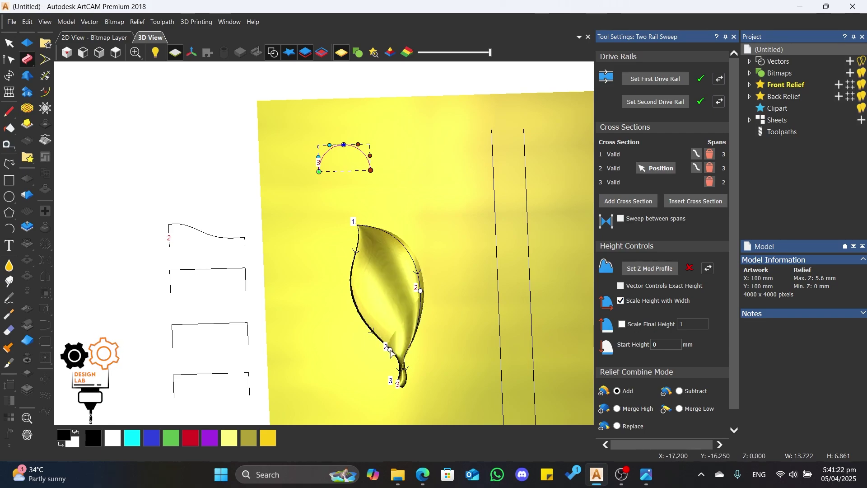
pyautogui.moveTo(420, 290)
pyautogui.mouseDown()
pyautogui.moveTo(423, 346)
pyautogui.moveTo(419, 329)
pyautogui.moveTo(372, 331)
pyautogui.mouseUp()
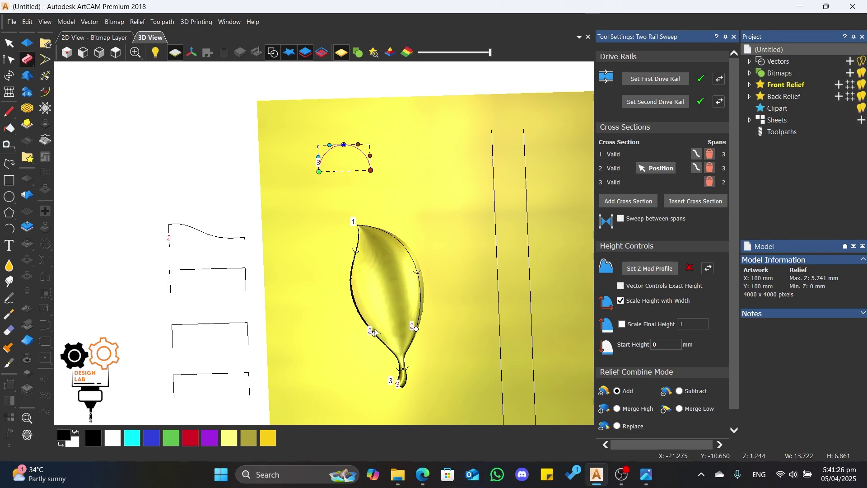
pyautogui.click(198, 225)
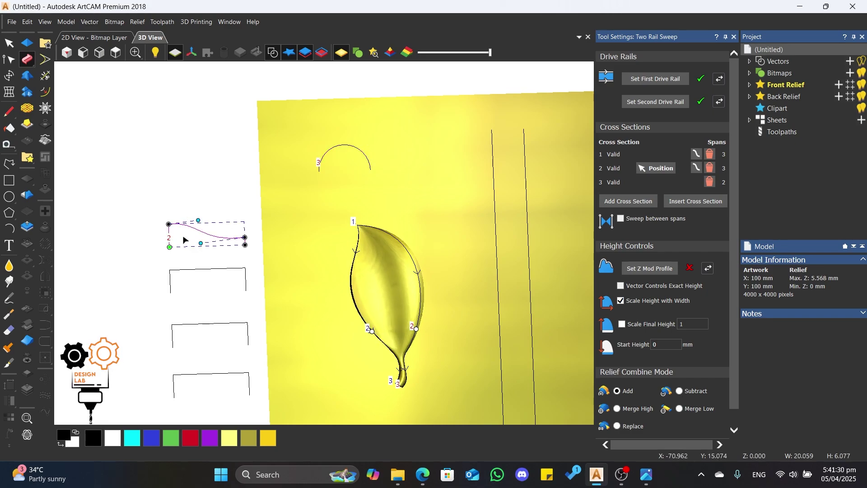
pyautogui.scroll(5, 416, 332)
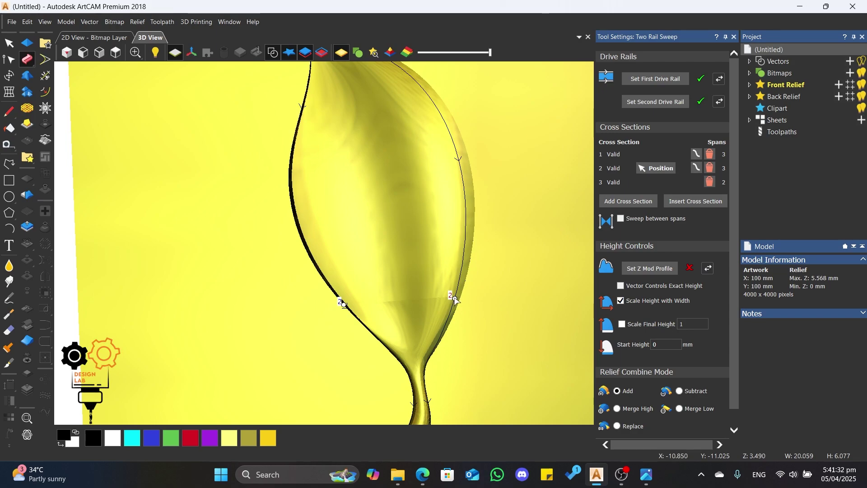
pyautogui.moveTo(455, 299); pyautogui.dragTo(459, 273)
pyautogui.scroll(-3, 402, 322)
pyautogui.scroll(3, 363, 312)
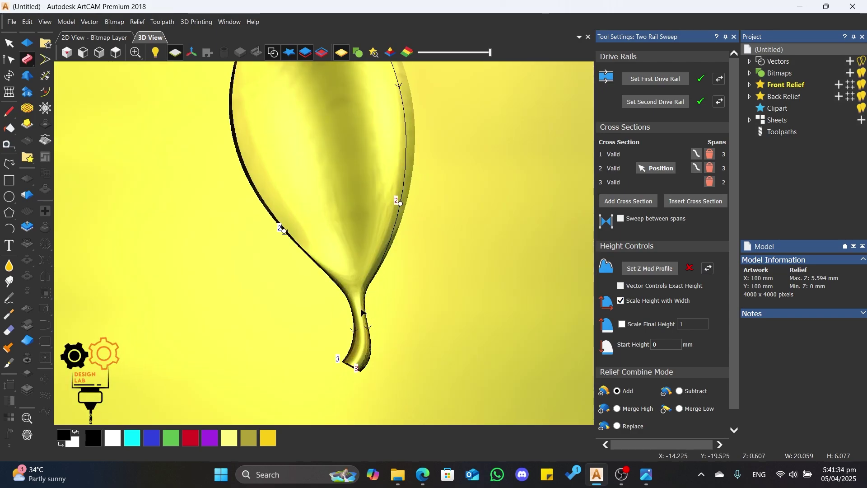
# - Highlight the arc profile and examine the rounded stem and its transition into the leaf from several angles
pyautogui.scroll(-4, 363, 312)
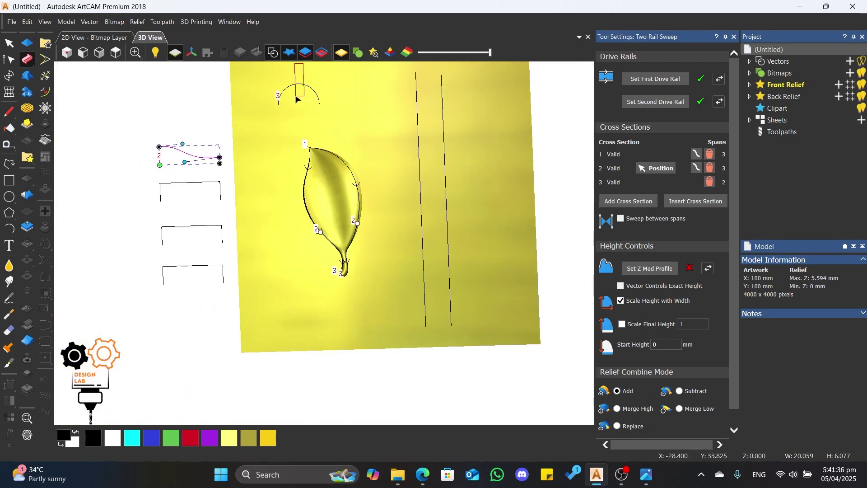
pyautogui.click(296, 84)
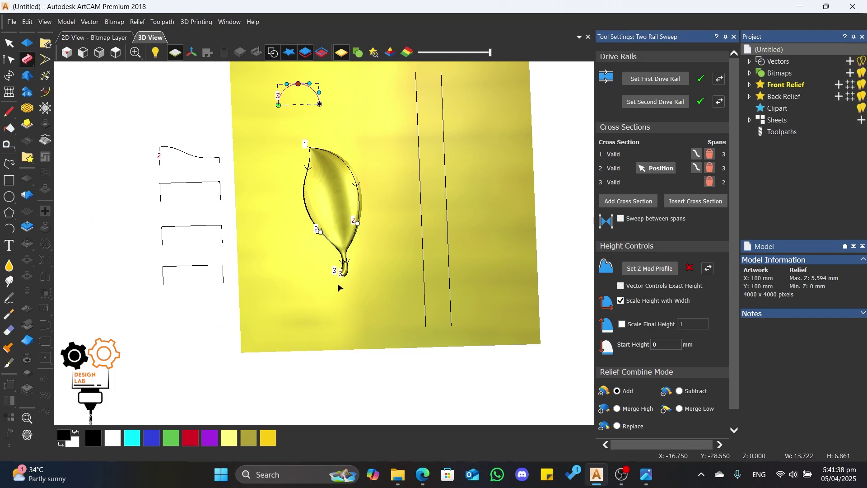
pyautogui.scroll(4, 340, 287)
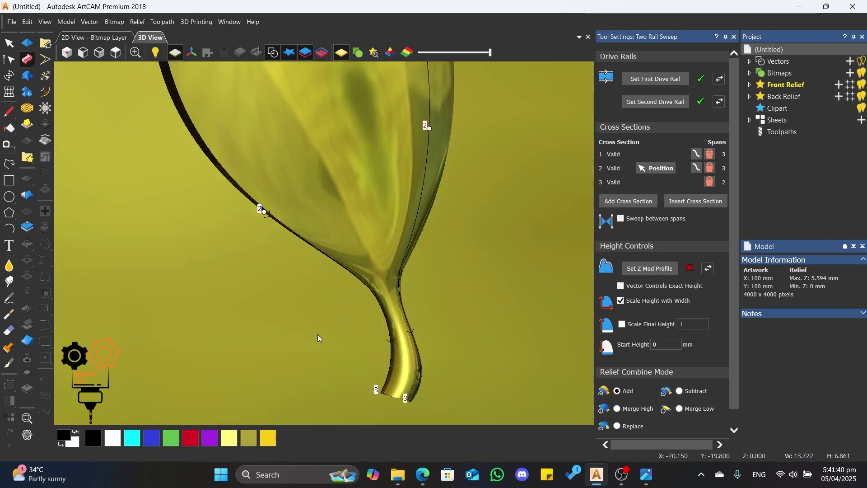
pyautogui.moveTo(318, 334); pyautogui.dragTo(372, 220)
pyautogui.scroll(-4, 353, 248)
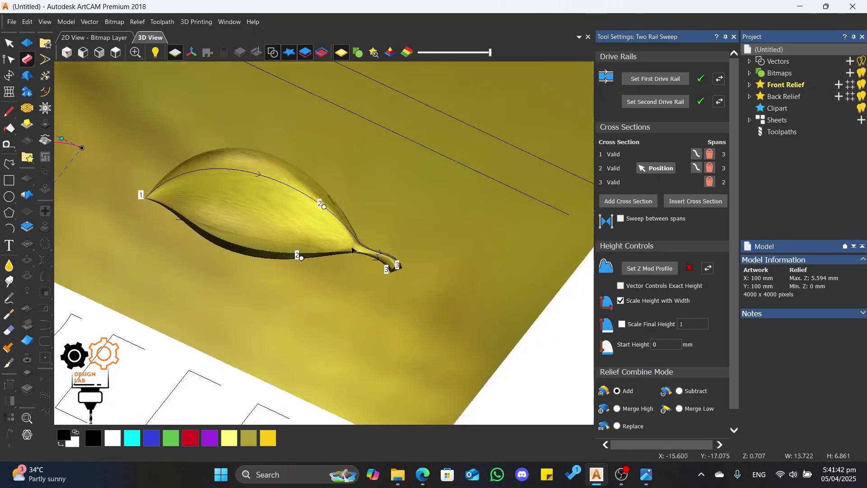
pyautogui.scroll(3, 191, 203)
pyautogui.moveTo(192, 203); pyautogui.dragTo(284, 257)
# - Hide the vectors and the flat base plane to inspect the swept leaf on its own
pyautogui.click(270, 54)
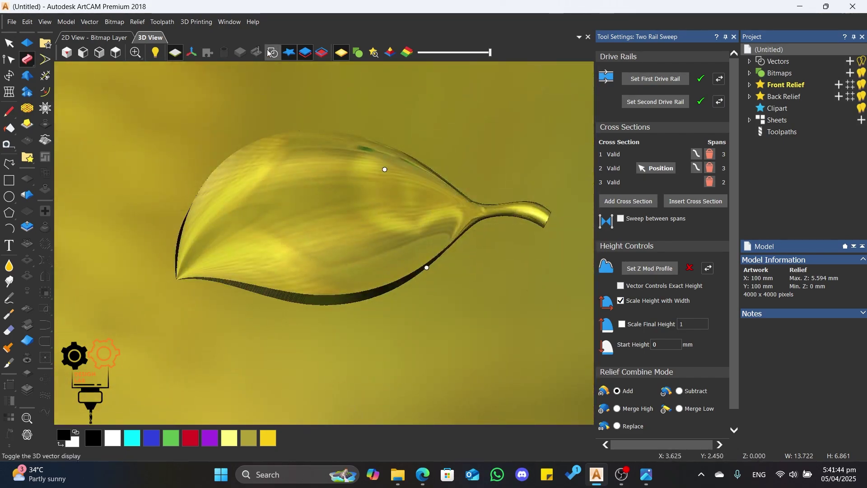
pyautogui.click(174, 53)
pyautogui.scroll(-3, 348, 239)
pyautogui.scroll(3, 400, 198)
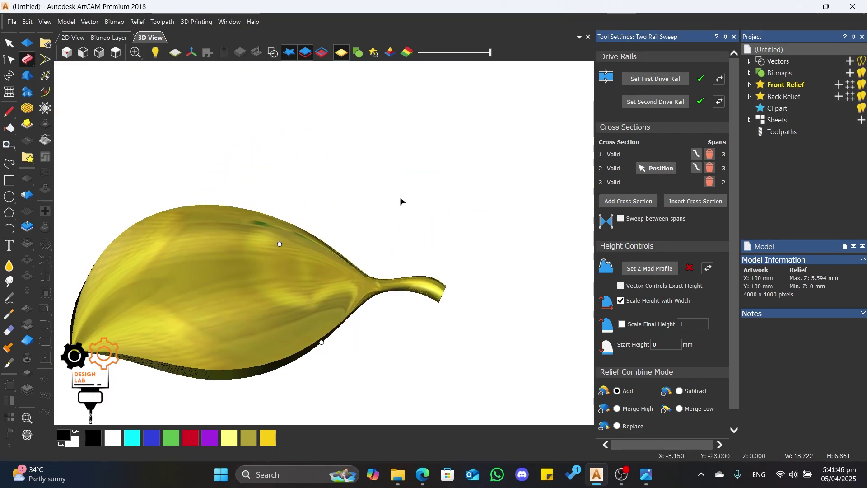
pyautogui.moveTo(400, 201); pyautogui.dragTo(385, 284)
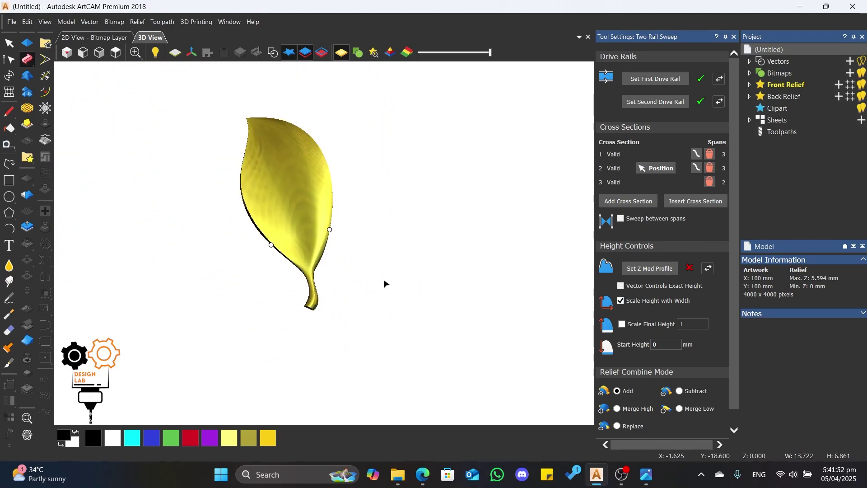
pyautogui.scroll(-3, 384, 284)
pyautogui.scroll(7, 290, 220)
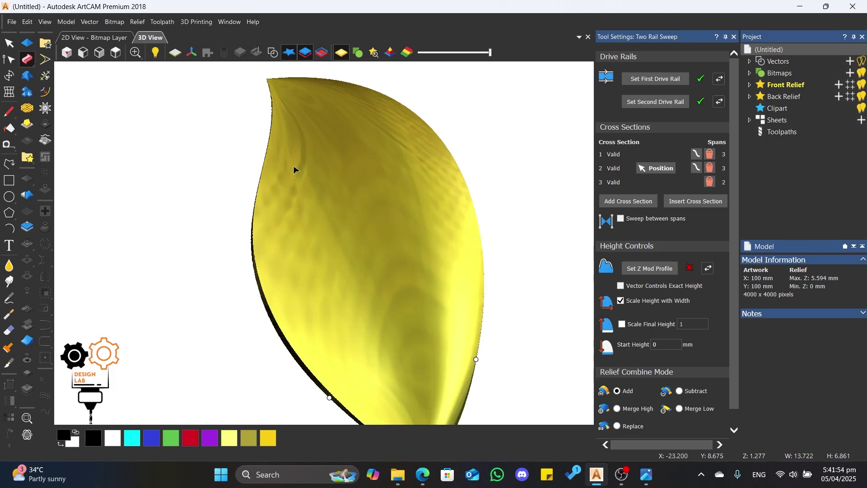
# - Examine the isolated leaf relief from several angles, including its surface along the blade and the stem
pyautogui.moveTo(221, 238); pyautogui.dragTo(452, 179)
pyautogui.moveTo(269, 197); pyautogui.dragTo(343, 275)
pyautogui.scroll(-5, 354, 244)
pyautogui.scroll(1, 354, 244)
pyautogui.moveTo(354, 245); pyautogui.dragTo(331, 280)
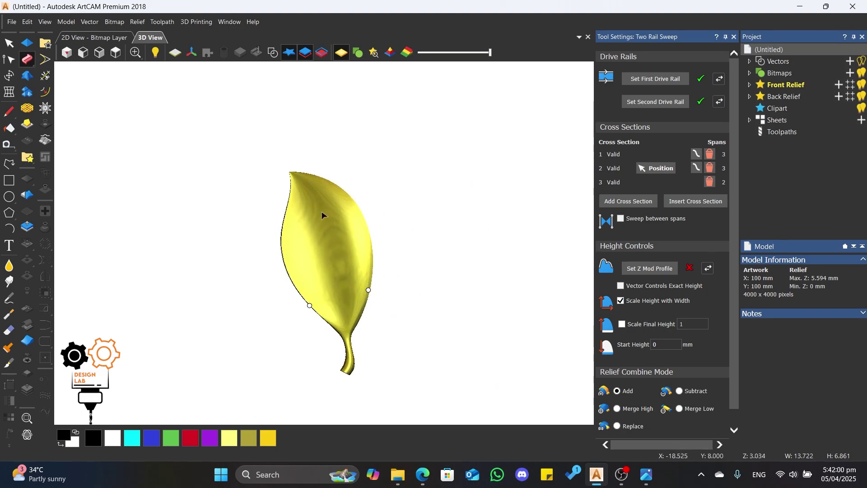
# - Return to the top view and redisplay the vectors and the flat base plane around the leaf
pyautogui.click(116, 52)
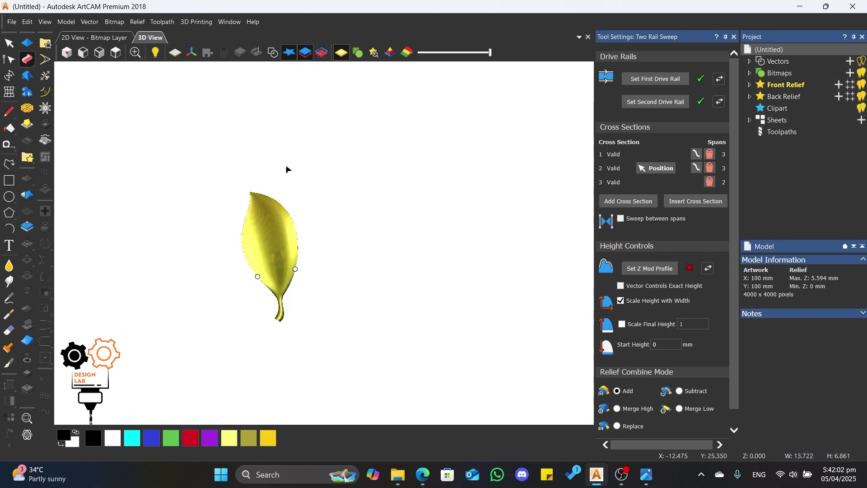
pyautogui.scroll(-3, 219, 242)
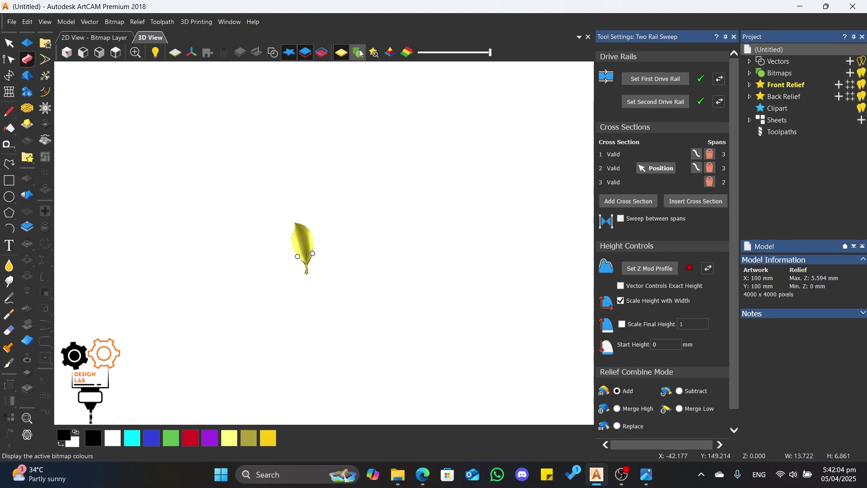
pyautogui.click(341, 52)
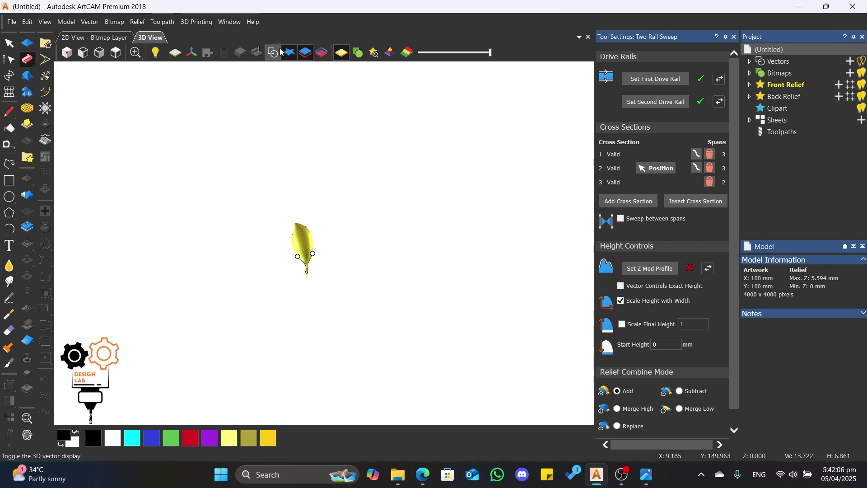
pyautogui.click(275, 52)
pyautogui.click(175, 53)
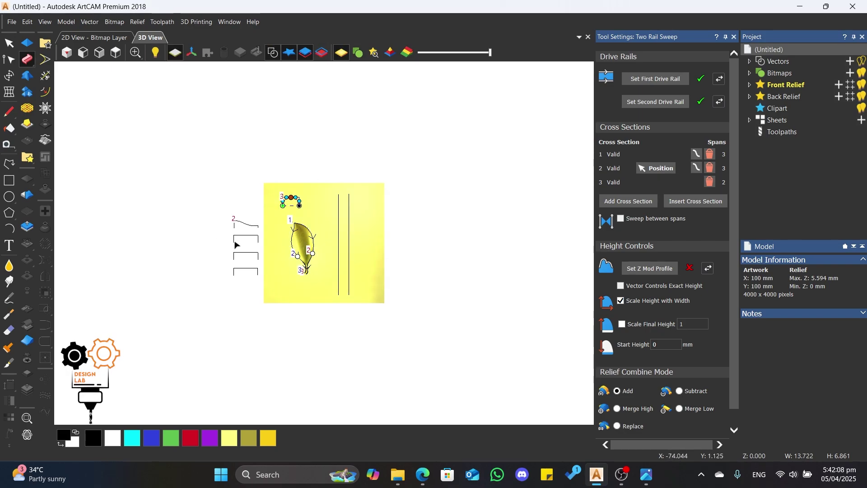
# - Insert a node in the middle of the wavy second cross section and shape it into a sharp central dip
pyautogui.scroll(5, 242, 217)
pyautogui.scroll(1, 313, 220)
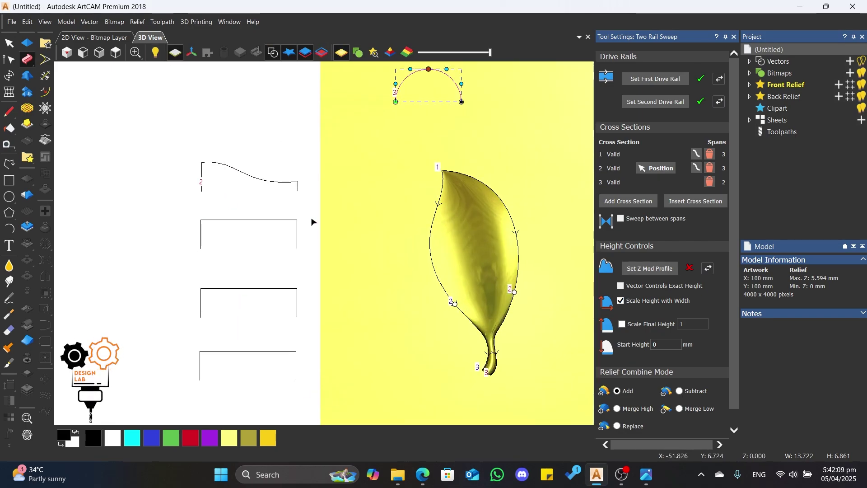
pyautogui.click(243, 178)
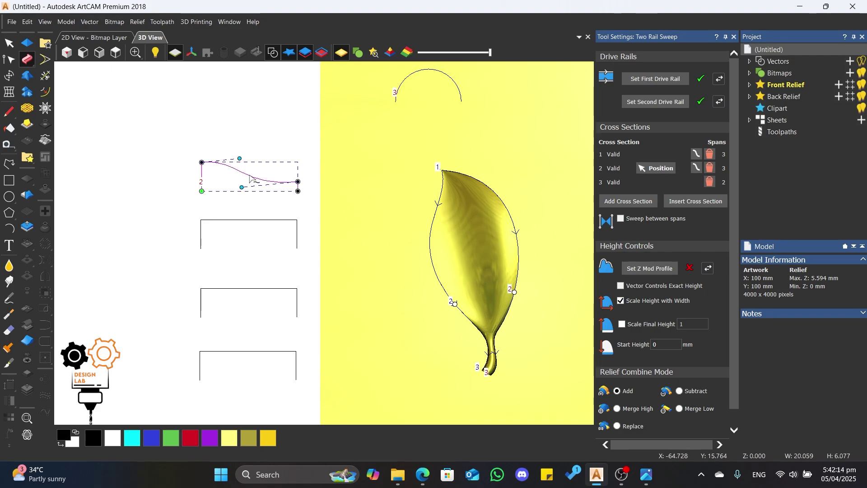
pyautogui.press('i')
pyautogui.moveTo(249, 175)
pyautogui.mouseDown()
pyautogui.moveTo(242, 187)
pyautogui.moveTo(262, 173)
pyautogui.mouseUp()
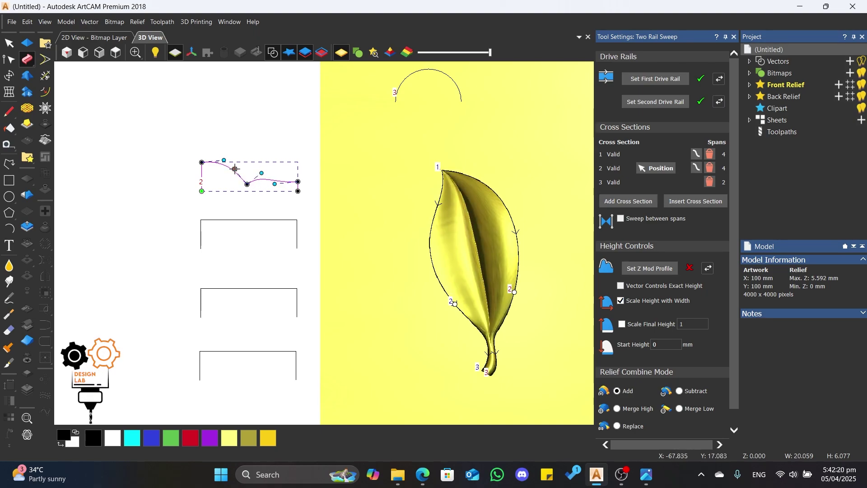
# - Bend the curve before the central dip downward and lower the profile's starting top corner to flatten the leaf section
pyautogui.moveTo(224, 160); pyautogui.dragTo(219, 178)
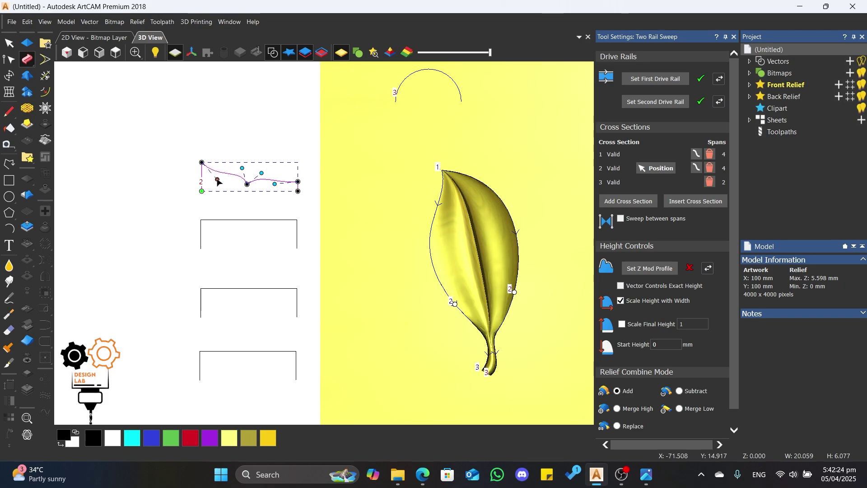
pyautogui.moveTo(202, 163); pyautogui.dragTo(202, 173)
pyautogui.click(257, 195)
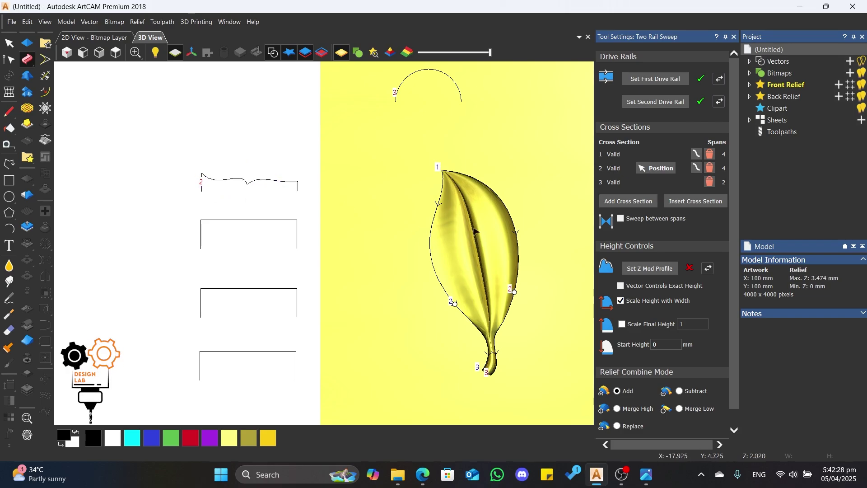
# - Examine the leaf's central crease up close and from an angle, then compare it with the reshaped profile from above
pyautogui.scroll(4, 486, 240)
pyautogui.moveTo(342, 347); pyautogui.dragTo(391, 244, button='middle')
pyautogui.scroll(-5, 391, 245)
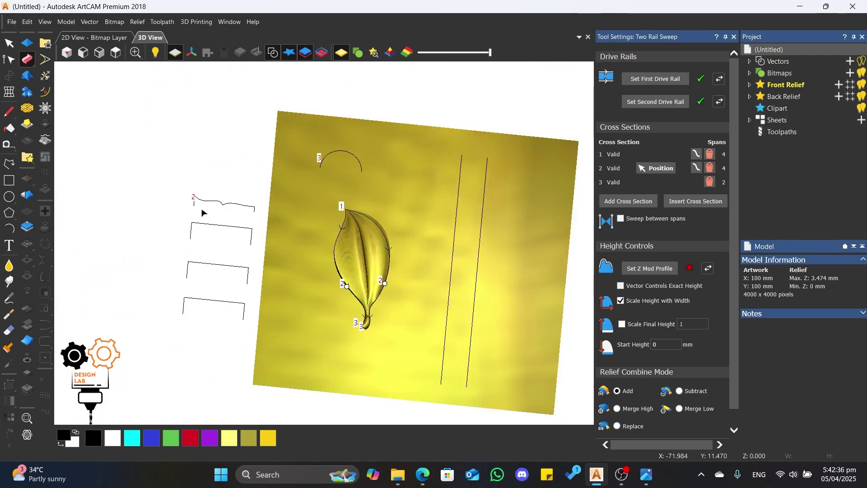
pyautogui.click(116, 53)
pyautogui.scroll(5, 183, 223)
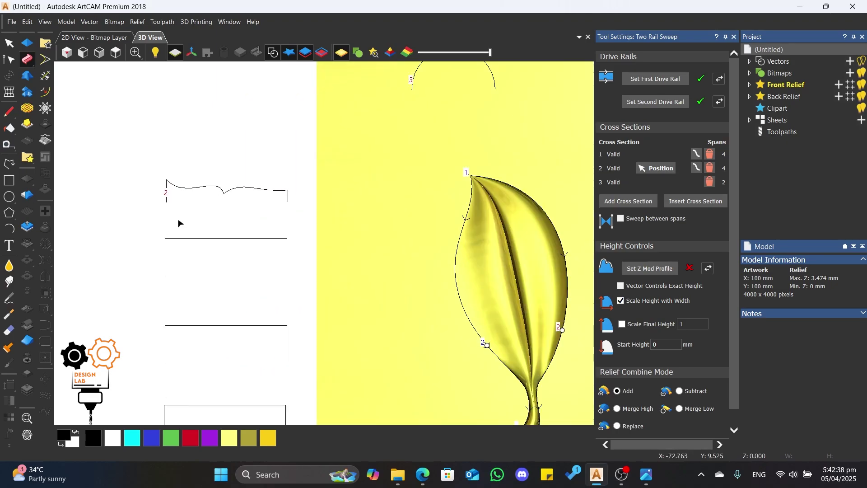
# - Close the Two Rail Sweep tool and clear the leaf relief, leaving only the vectors on the flat base
pyautogui.scroll(-6, 286, 193)
pyautogui.scroll(1, 363, 283)
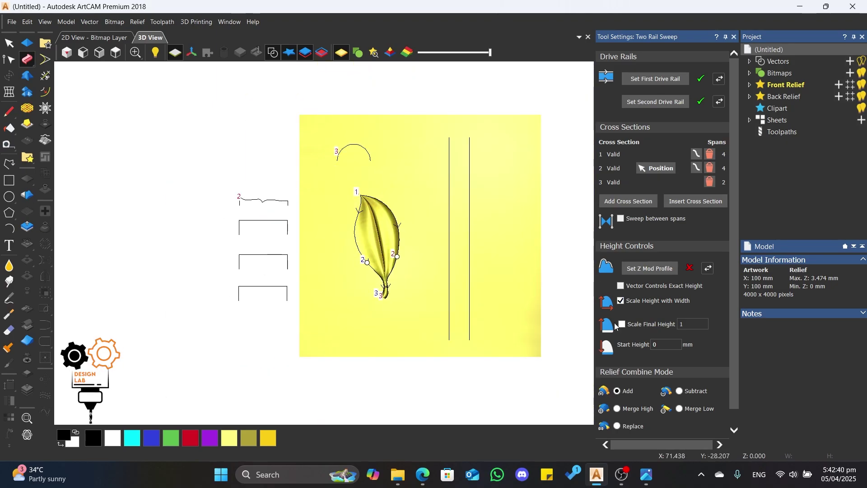
pyautogui.scroll(-2, 684, 396)
pyautogui.click(708, 432)
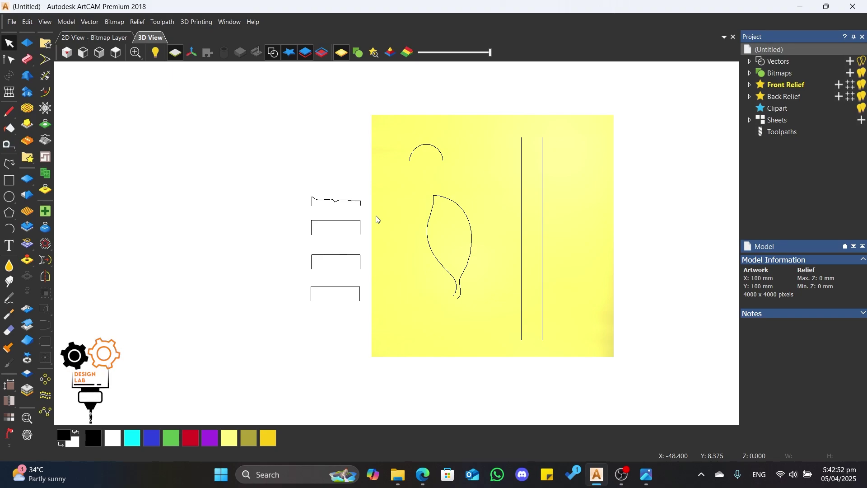
# - Switch to the Photos app to view the triangular prism and sliced bread cross-section pictures, then return to ArtCAM
pyautogui.click(646, 474)
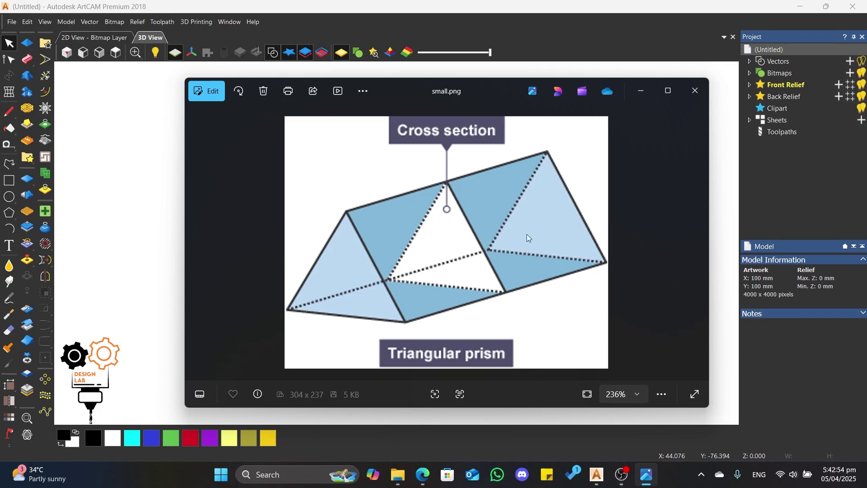
pyautogui.click(695, 246)
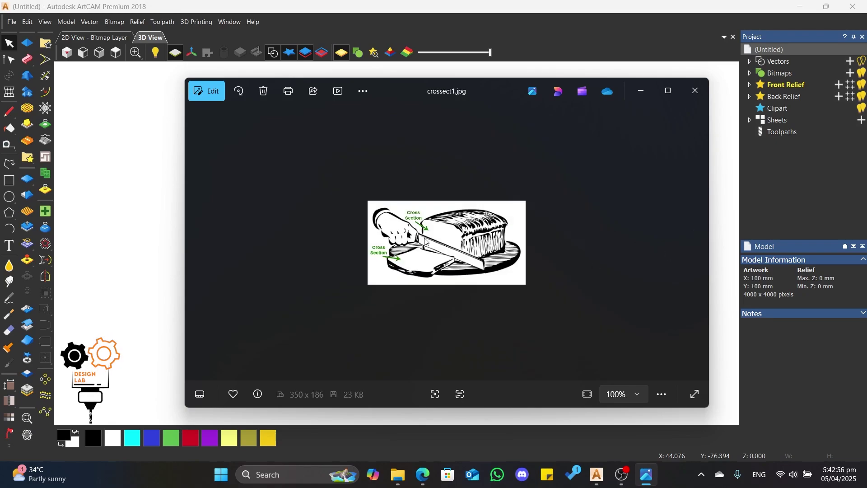
pyautogui.scroll(5, 426, 242)
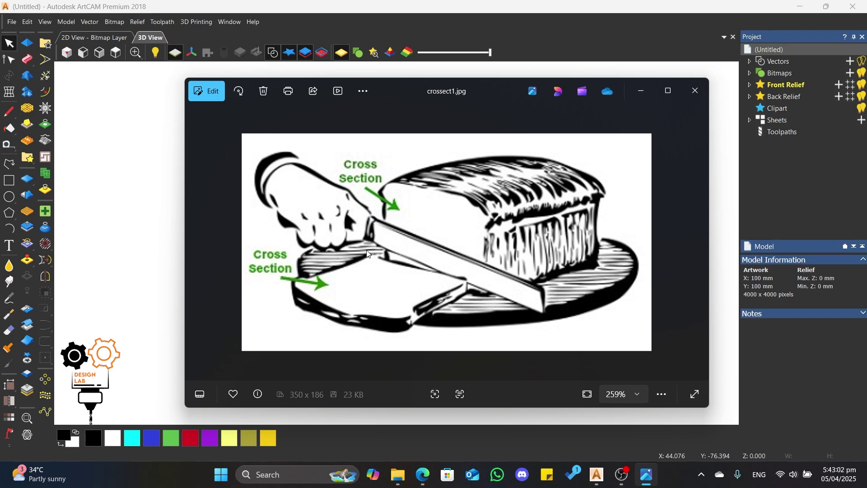
pyautogui.click(638, 93)
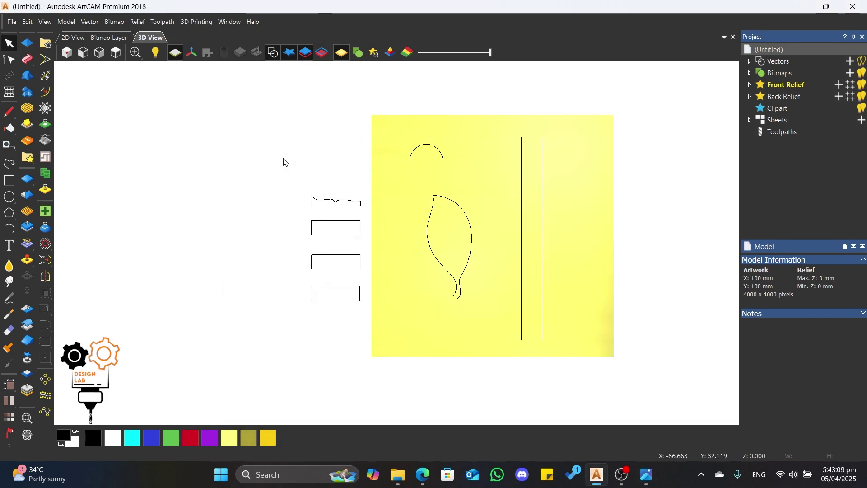